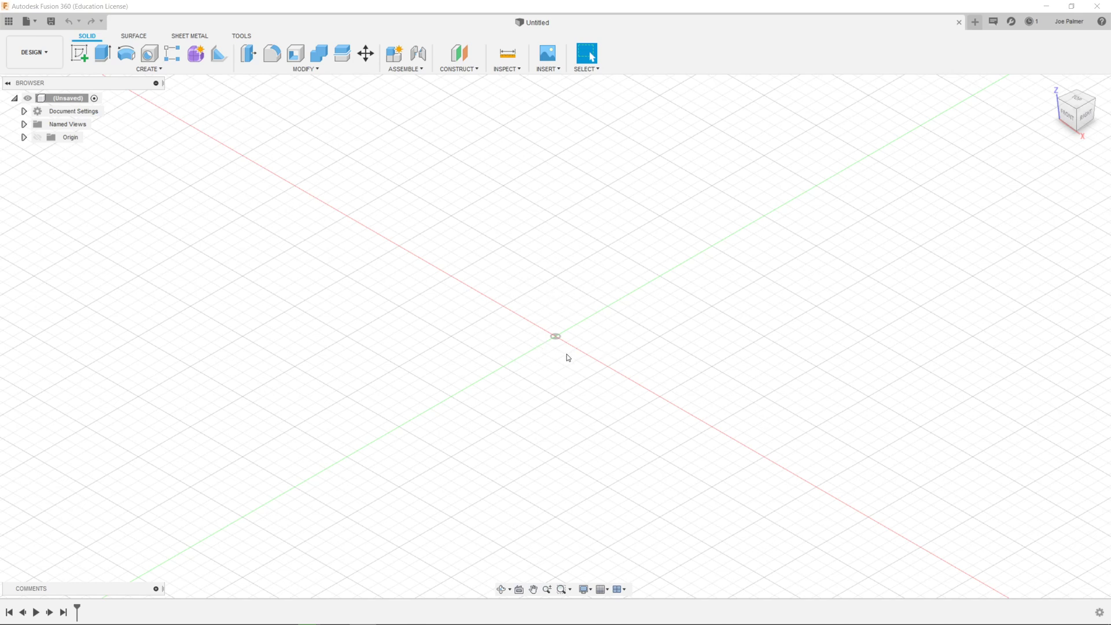
Open the 1.Block design from the Training Resources folder of the FD_AMR124 project
click(10, 22)
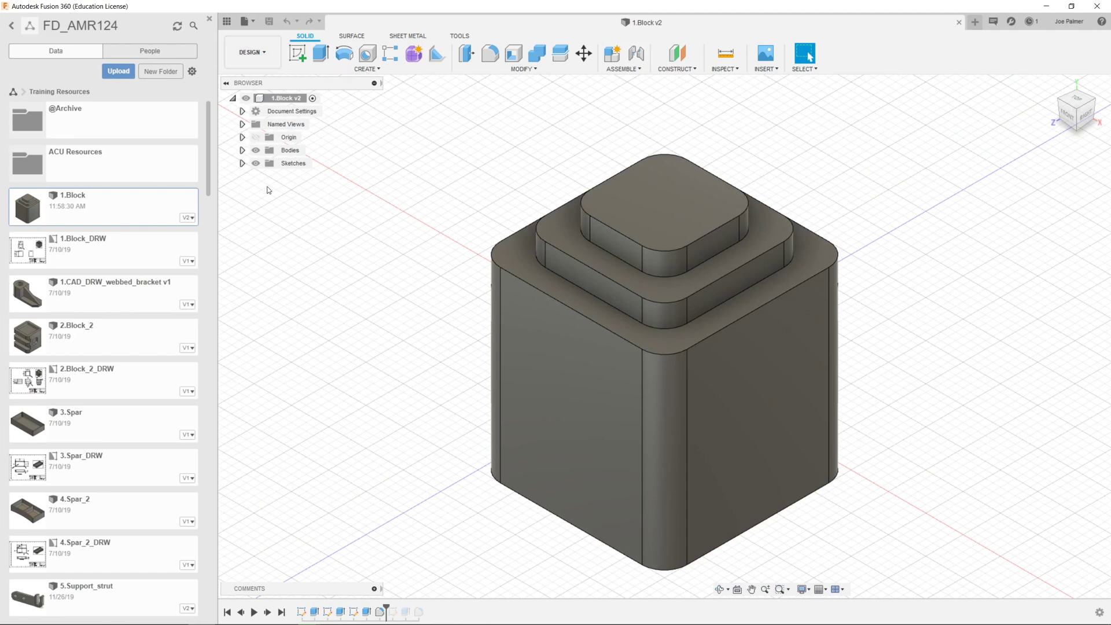
click(210, 19)
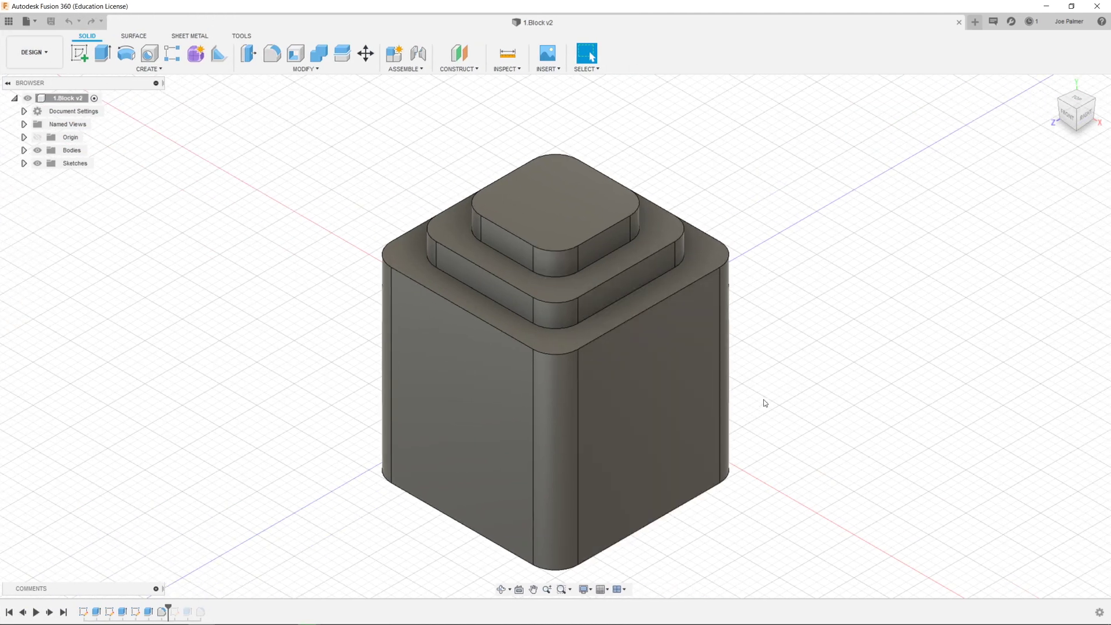
mouse_move(765, 402)
shift+middle_down()
mouse_move(767, 367)
mouse_move(772, 401)
shift+middle_up()
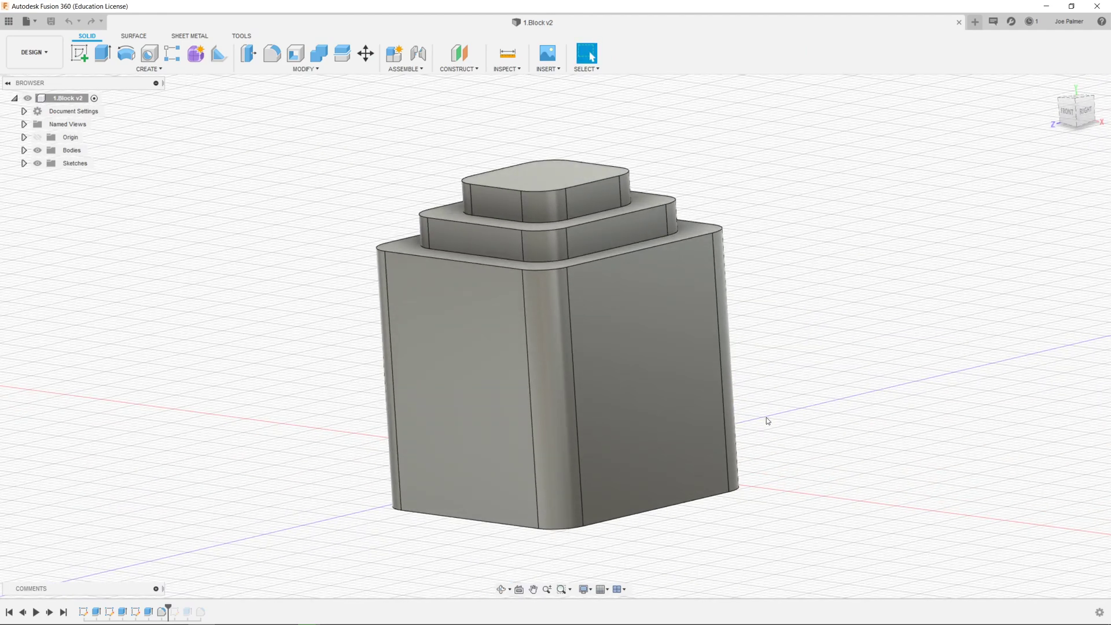
Create three new empty designs alongside the open block design
click(976, 23)
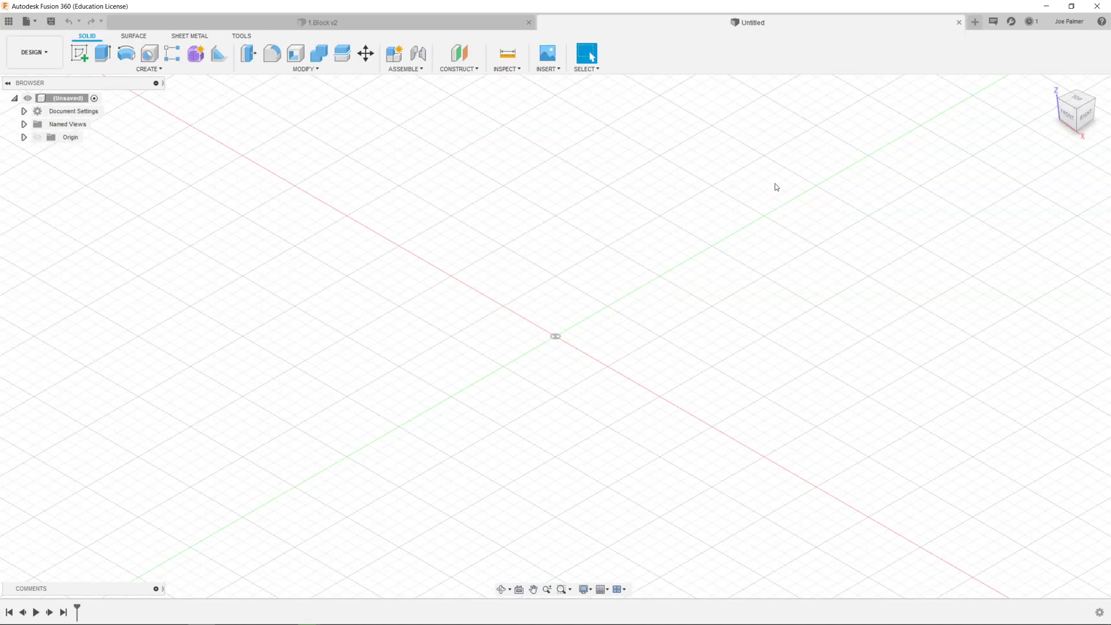
click(976, 23)
click(975, 23)
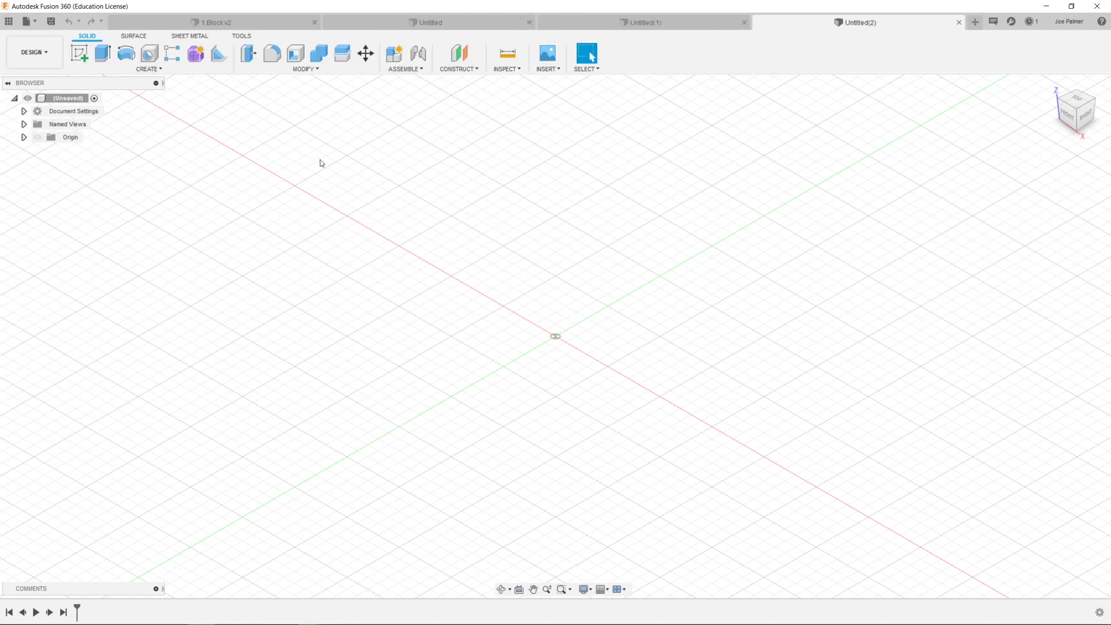
click(27, 22)
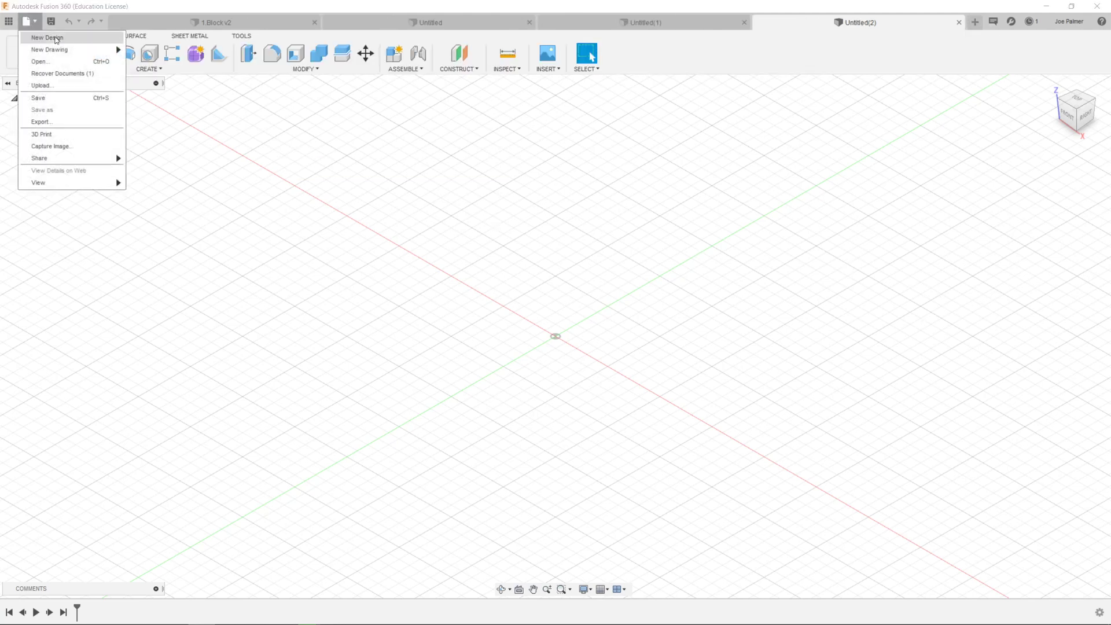
click(392, 233)
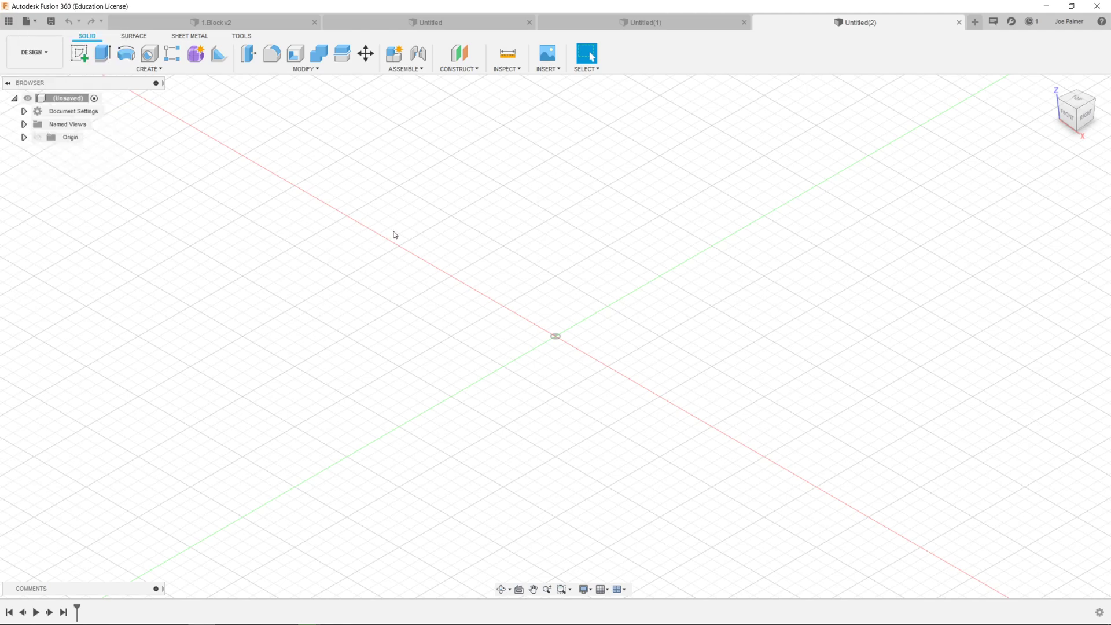
Return to the 1.Block design, then collapse the model browser and restore it
click(217, 23)
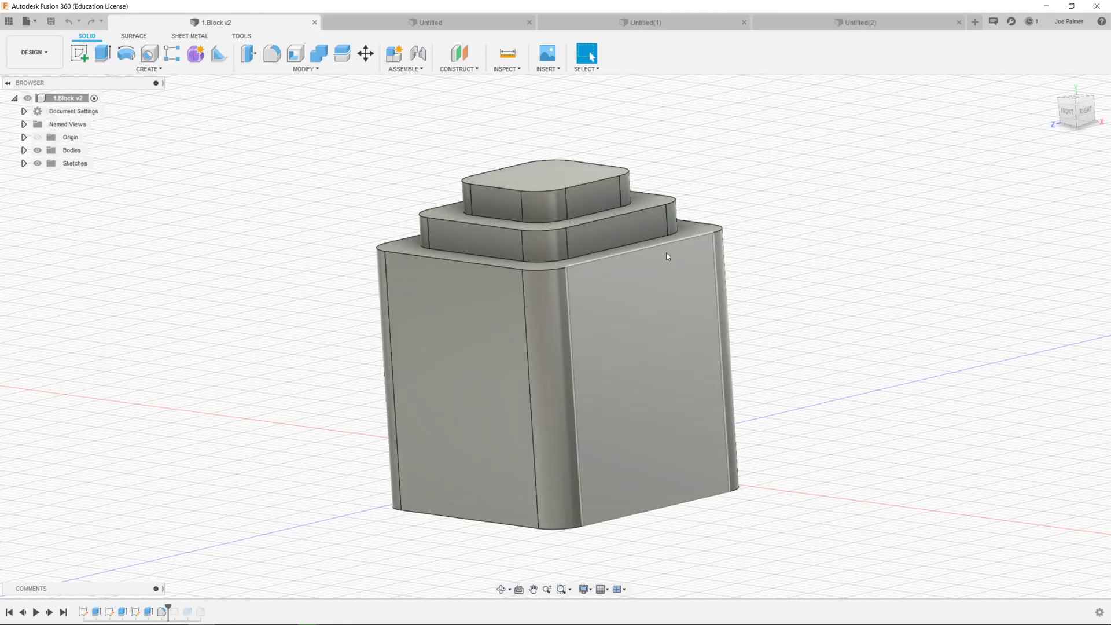
shift+middle_drag(665, 253, 667, 266)
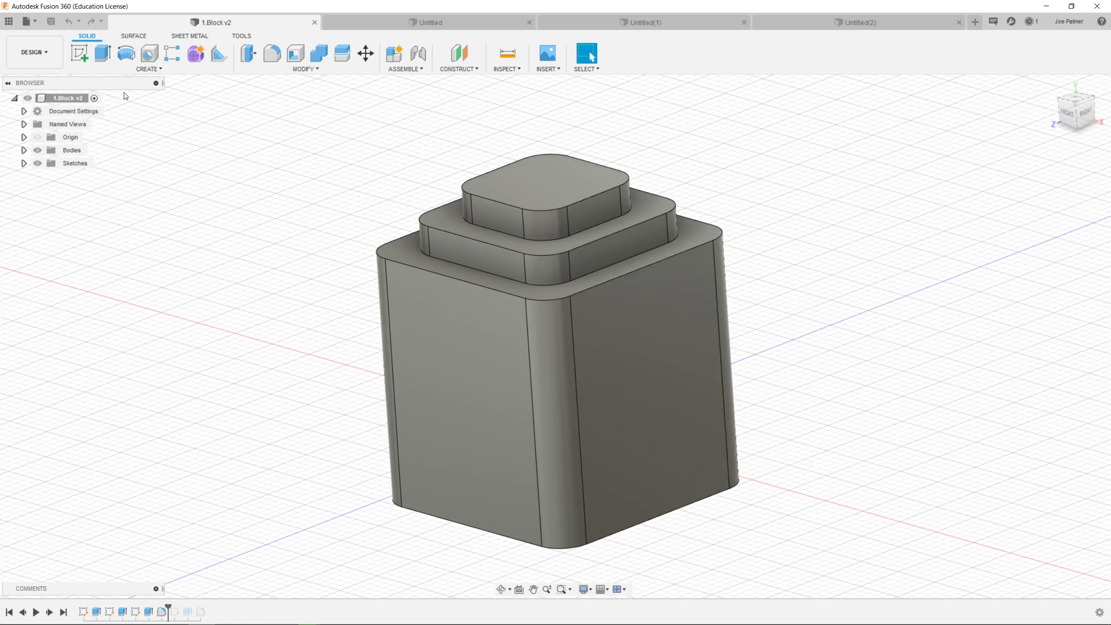
click(8, 82)
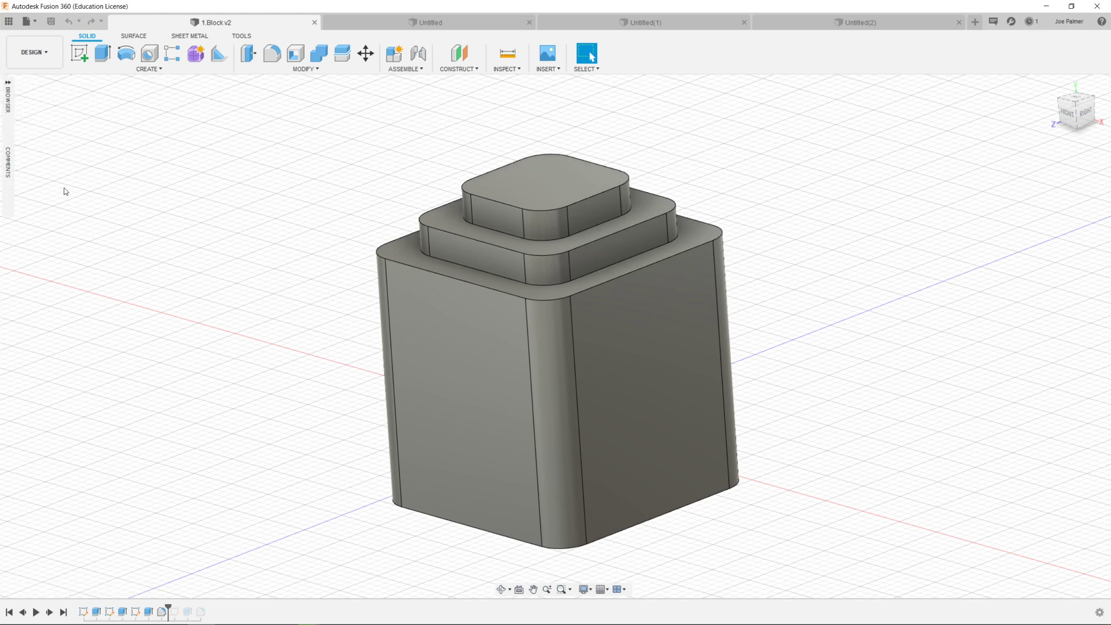
click(8, 83)
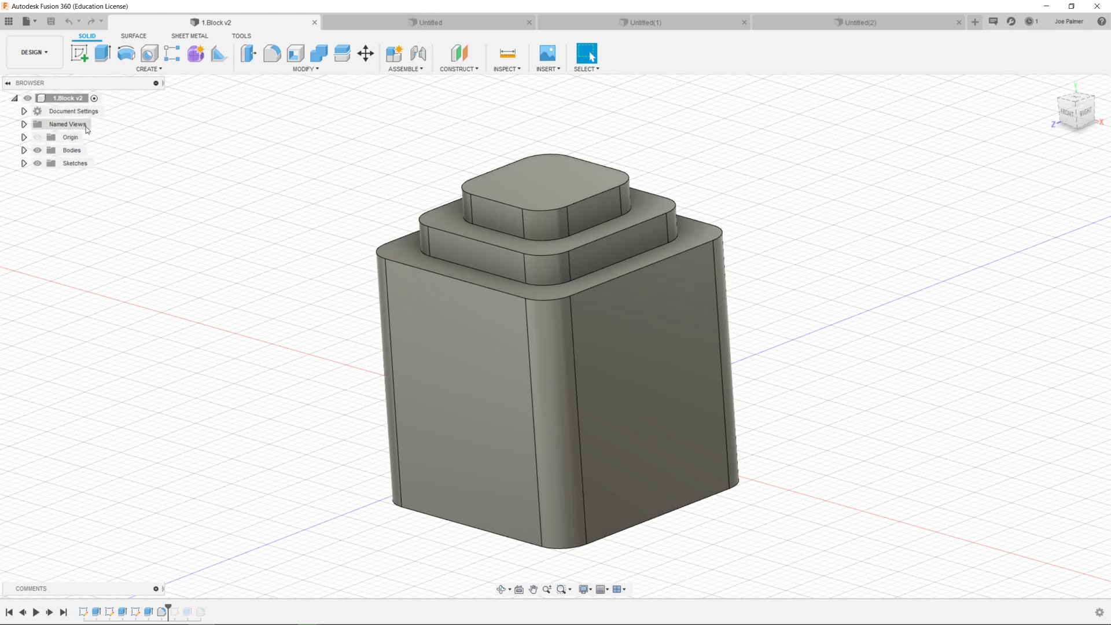
Expand the block's document settings, named views, origin, bodies and sketches in the model tree
click(24, 111)
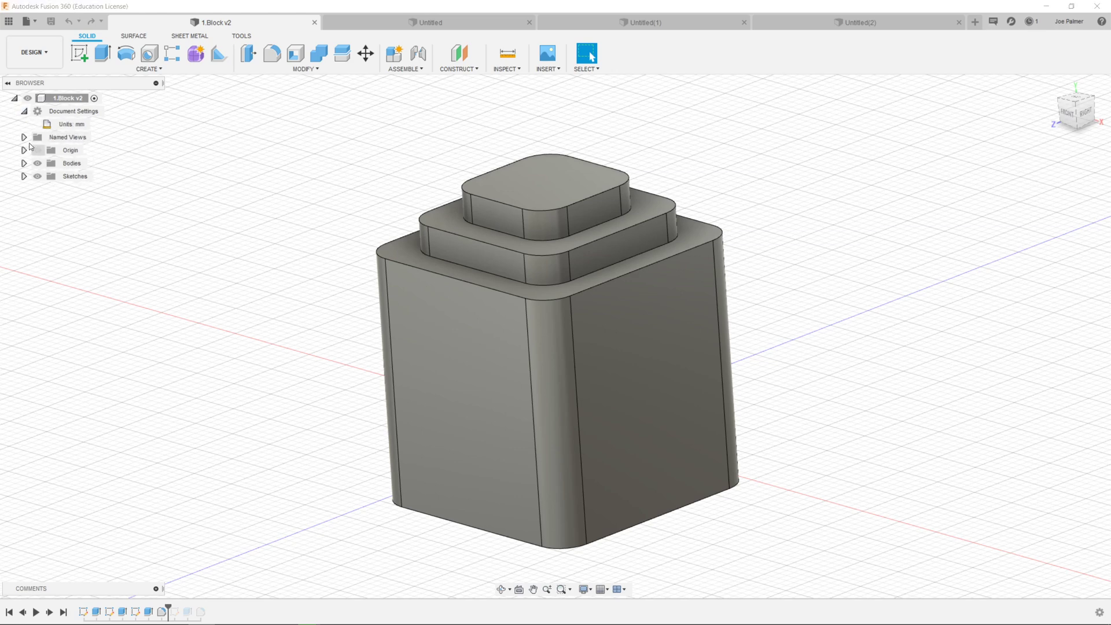
click(24, 138)
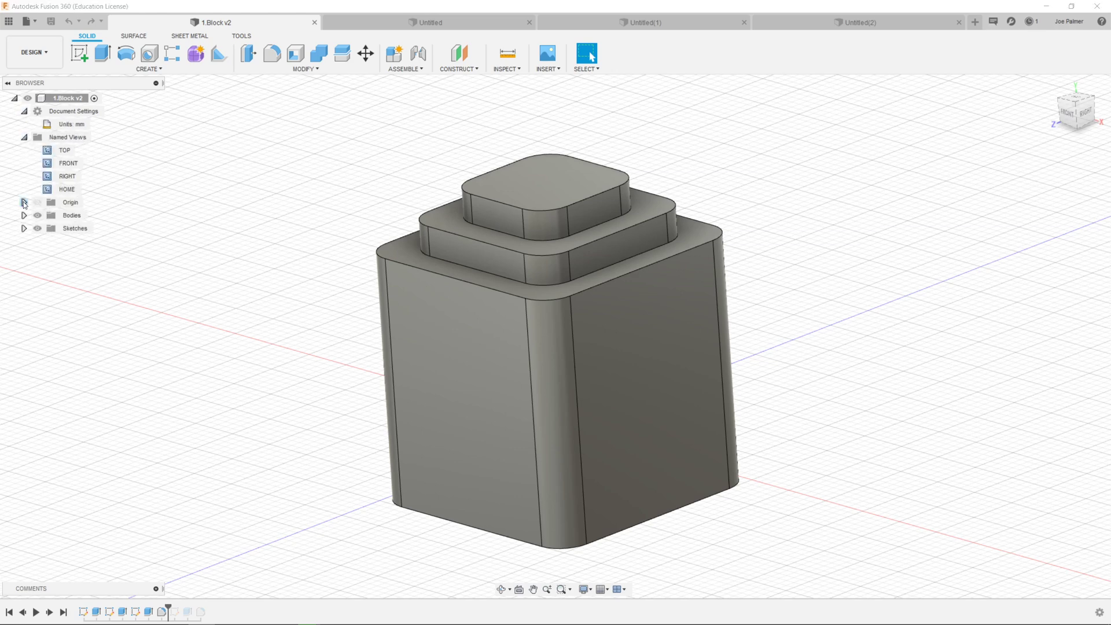
click(24, 202)
click(24, 307)
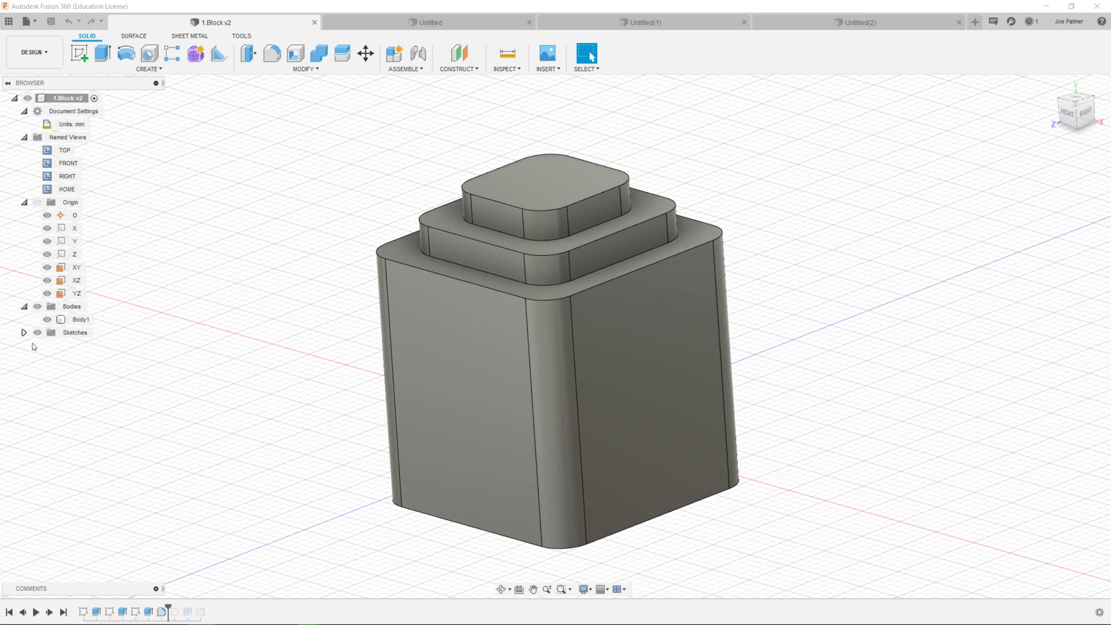
click(24, 332)
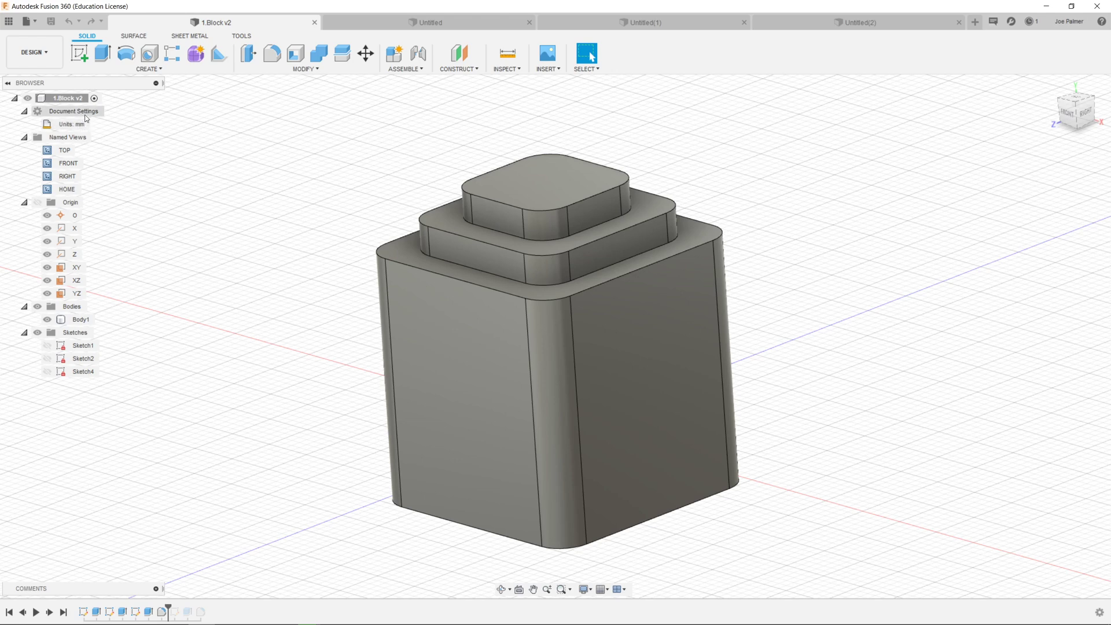
mouse_move(82, 128)
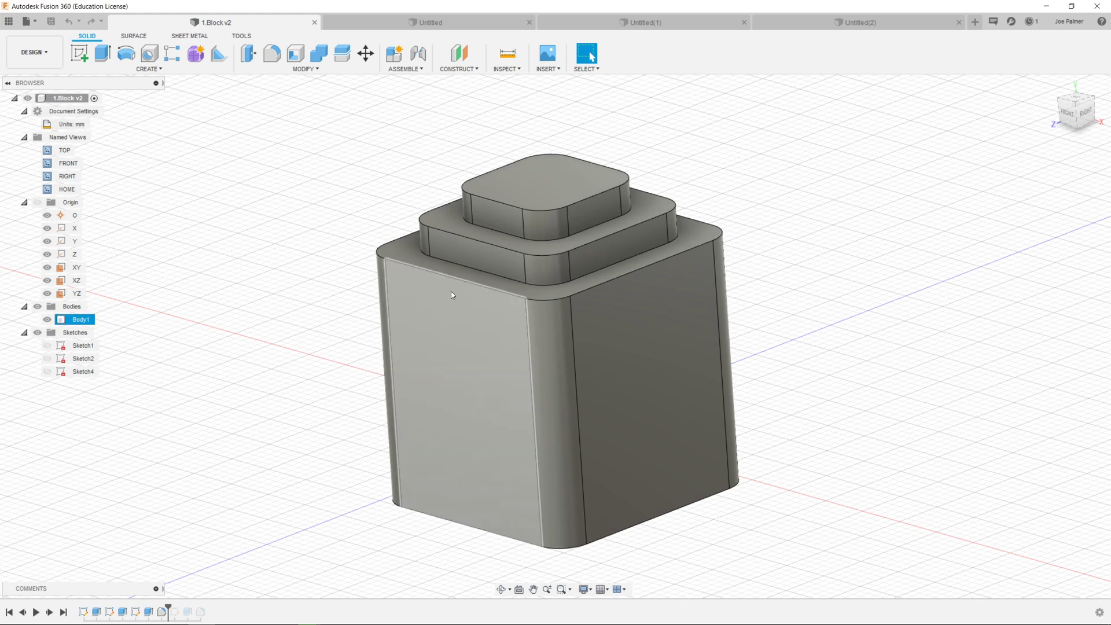
mouse_move(381, 330)
shift+middle_down()
mouse_move(369, 317)
mouse_move(374, 328)
shift+middle_up()
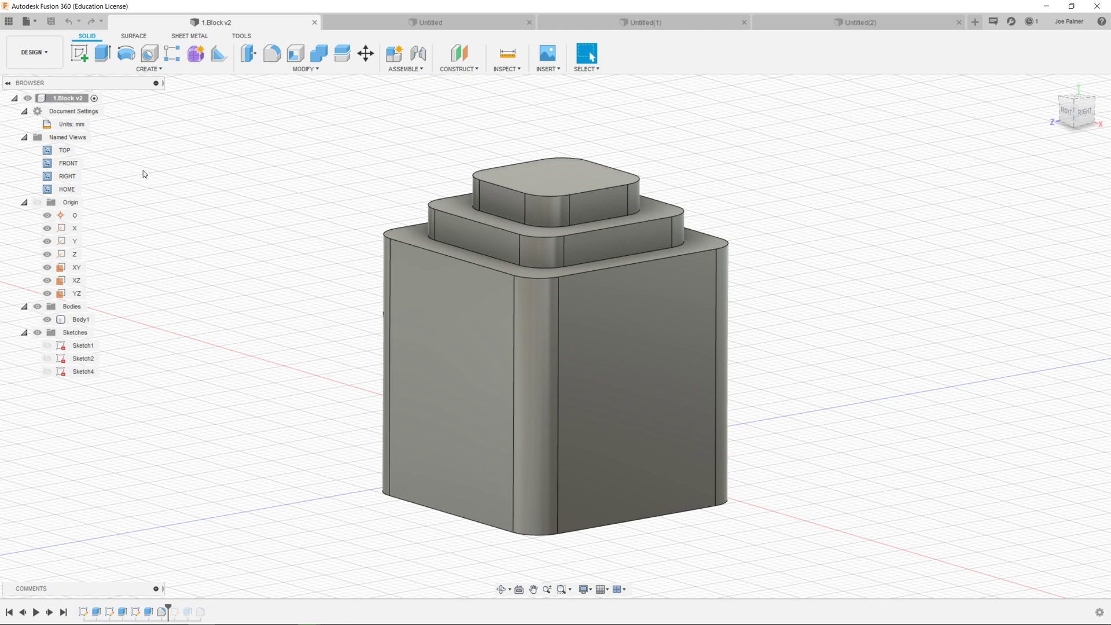
View the block in the TOP, FRONT, RIGHT and HOME named views in turn
double_click(65, 150)
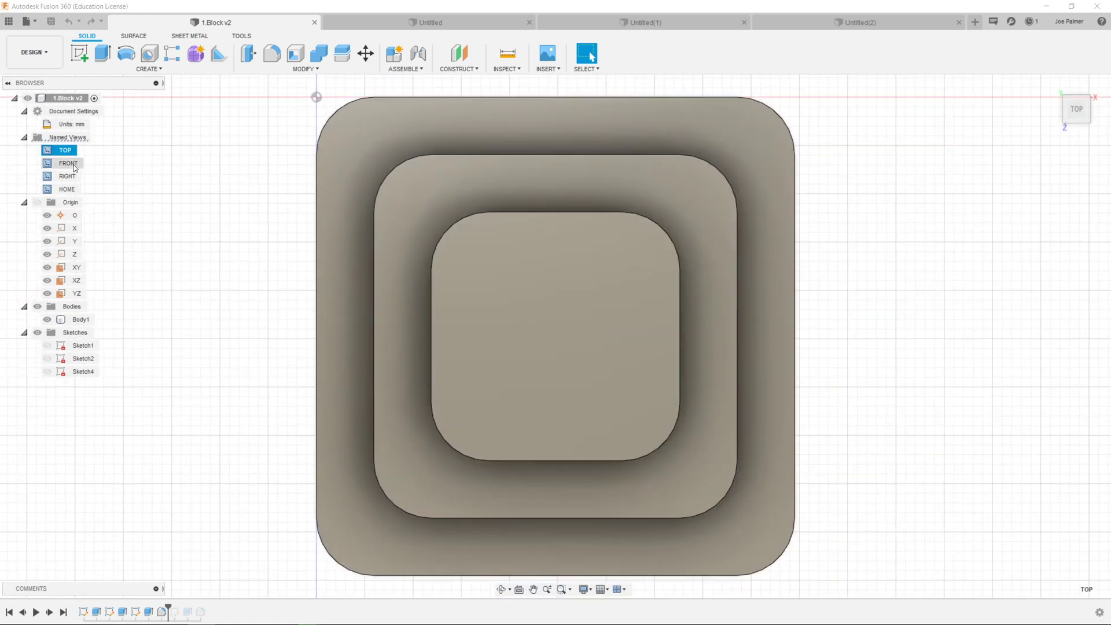
double_click(74, 166)
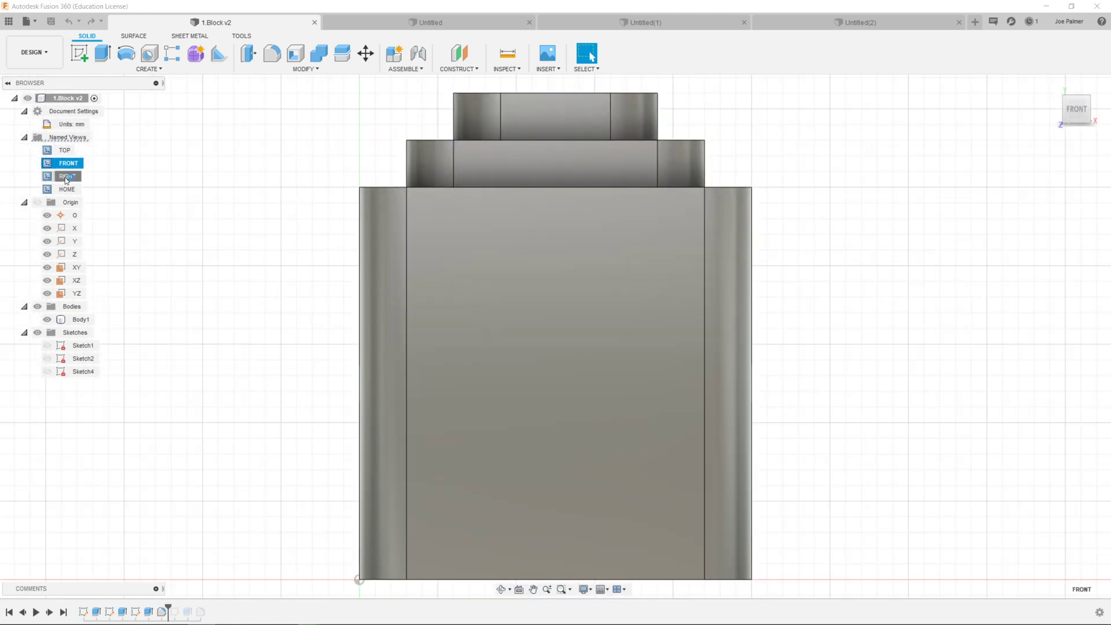
double_click(66, 177)
double_click(66, 189)
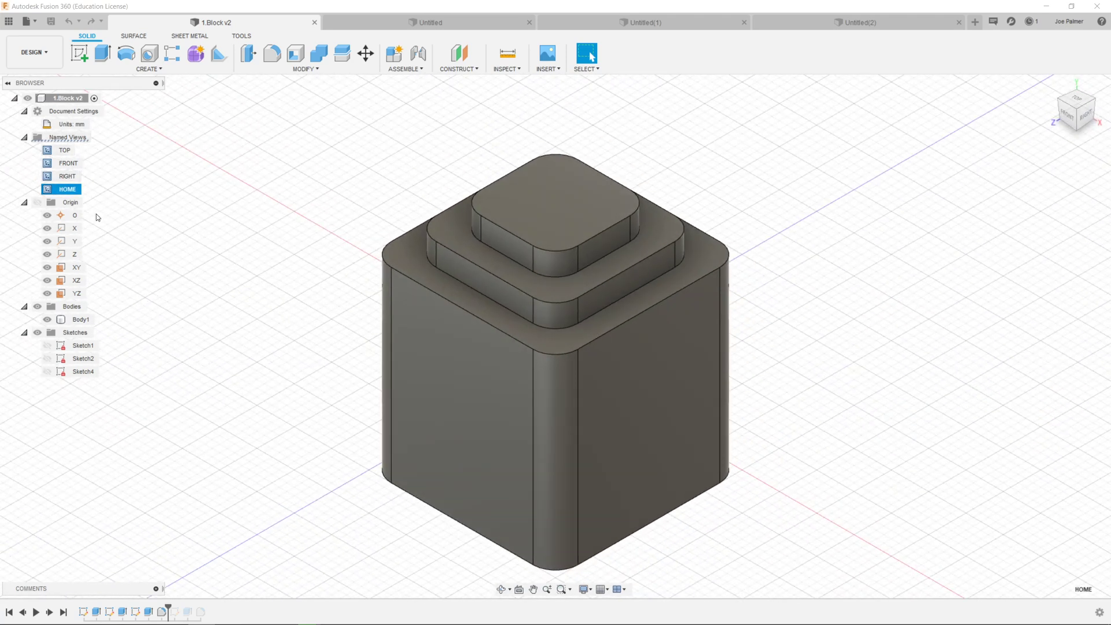
Highlight the origin's X, Y and Z axes and its XY, XZ and YZ planes one after another
click(72, 203)
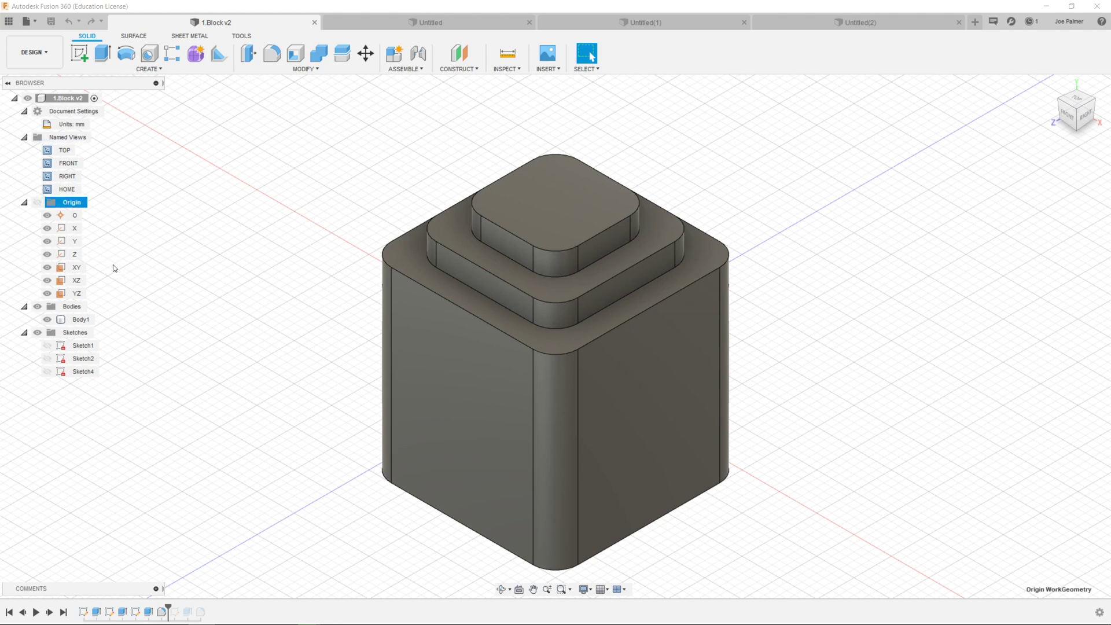
click(74, 228)
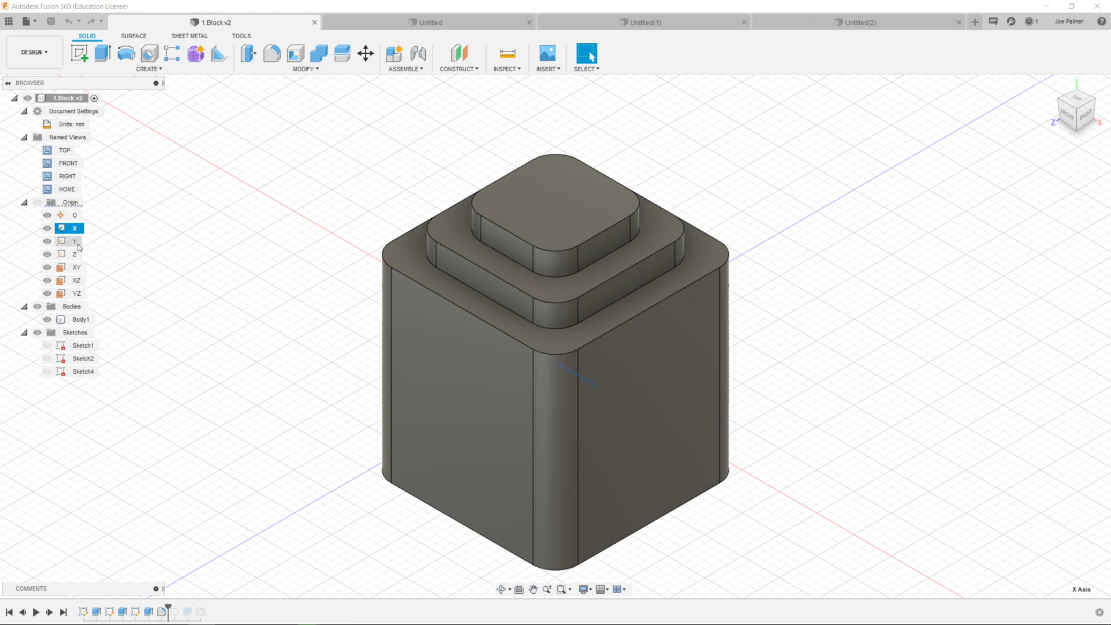
click(77, 242)
click(79, 255)
click(80, 268)
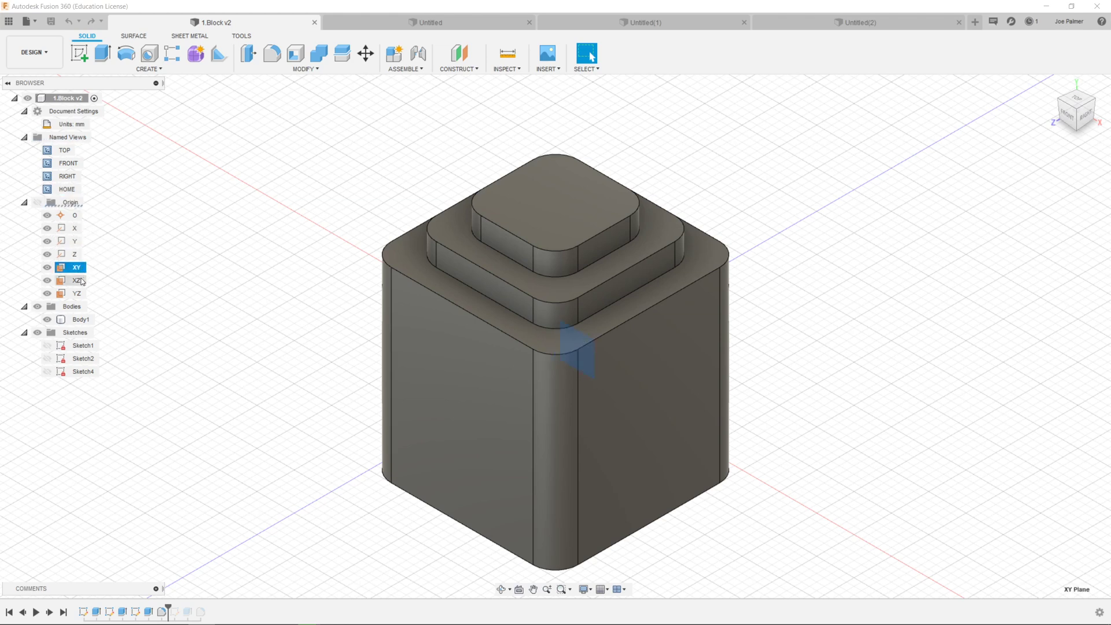
click(81, 281)
click(78, 294)
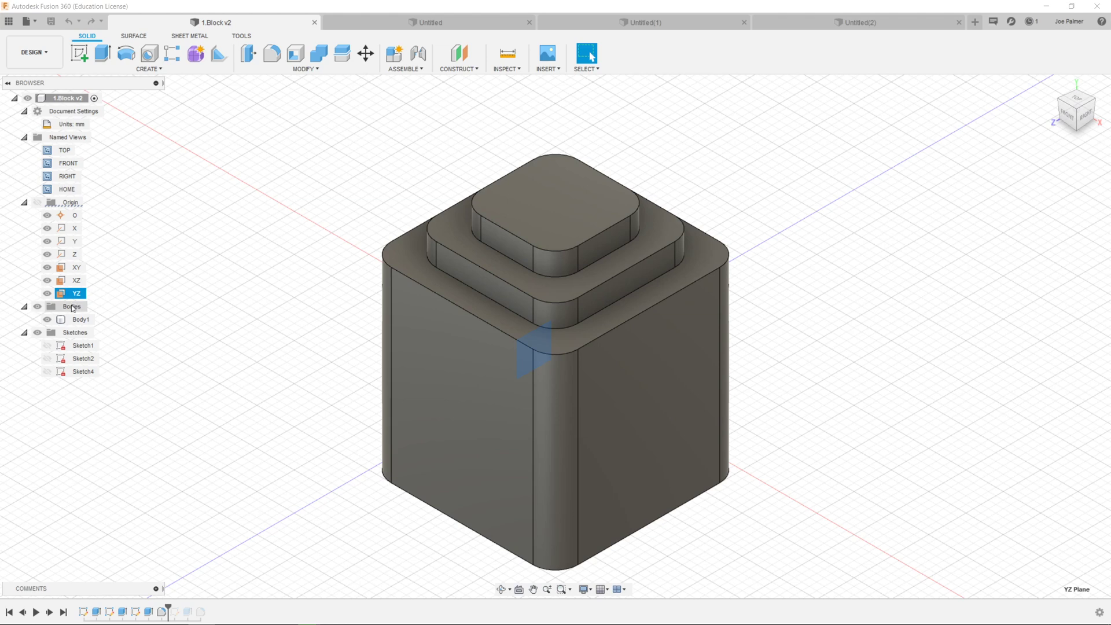
Highlight Body1 and Sketch4 in turn to examine what each represents in the model, then clear the selection
click(84, 320)
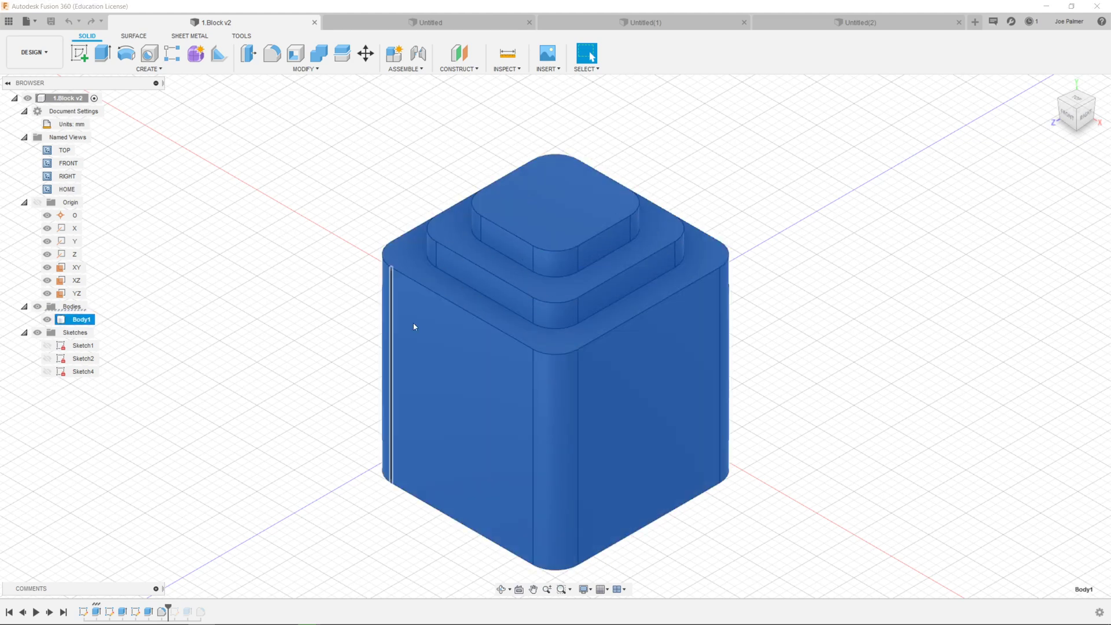
click(119, 311)
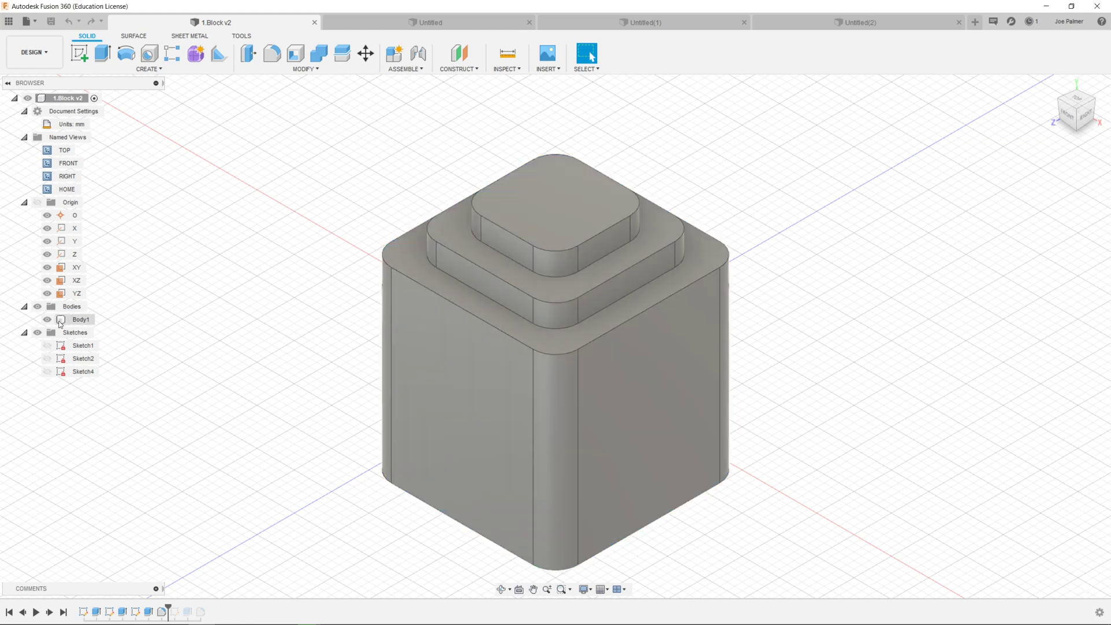
click(61, 322)
click(205, 360)
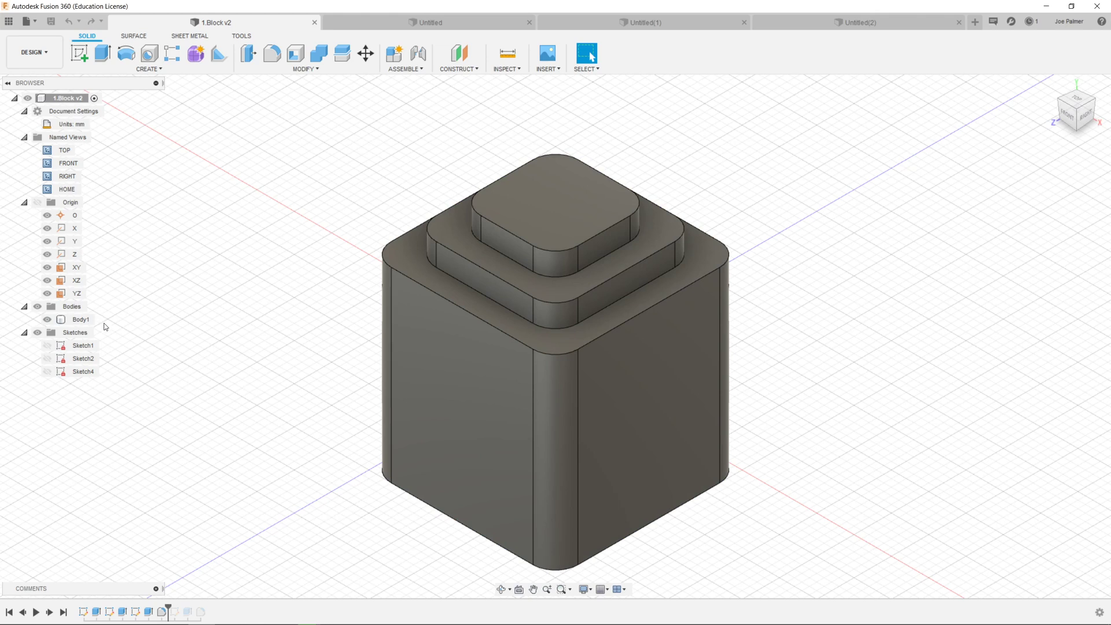
click(75, 333)
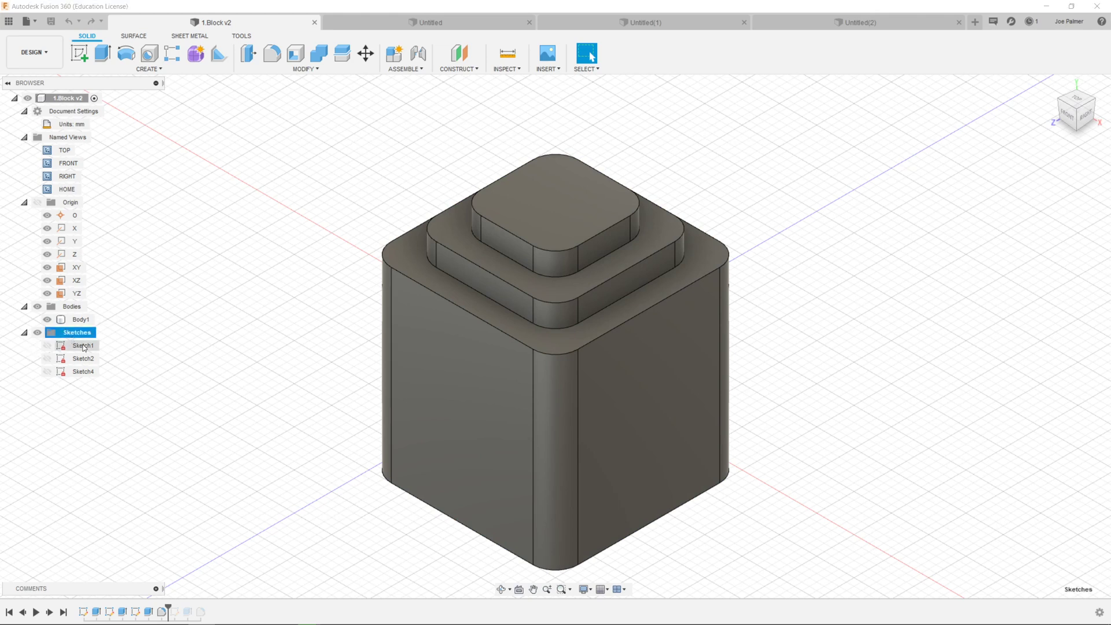
click(84, 372)
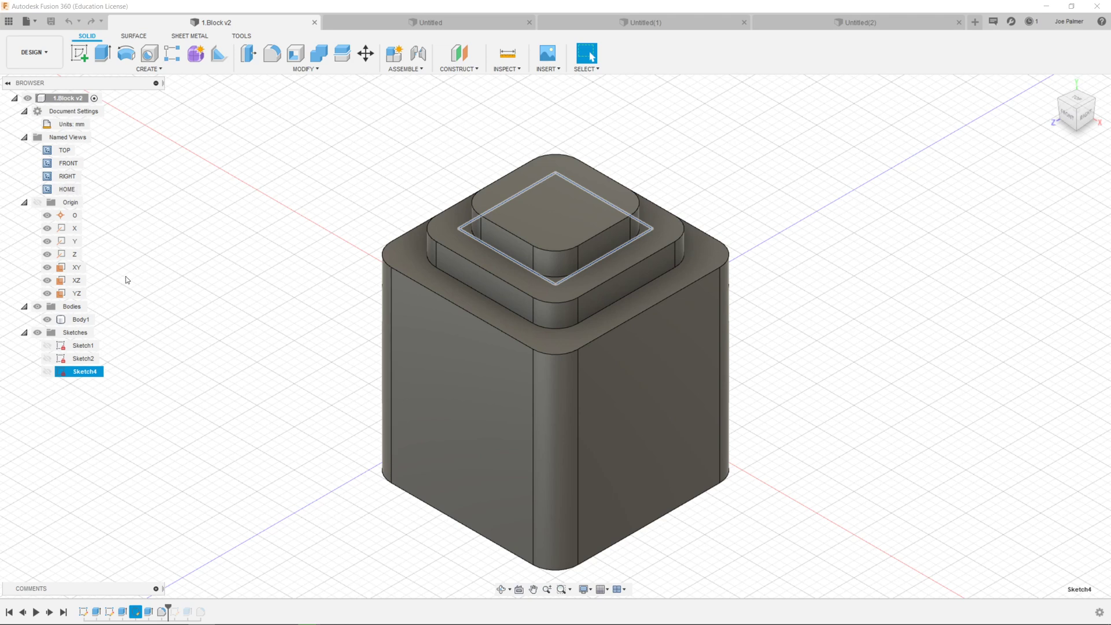
click(186, 237)
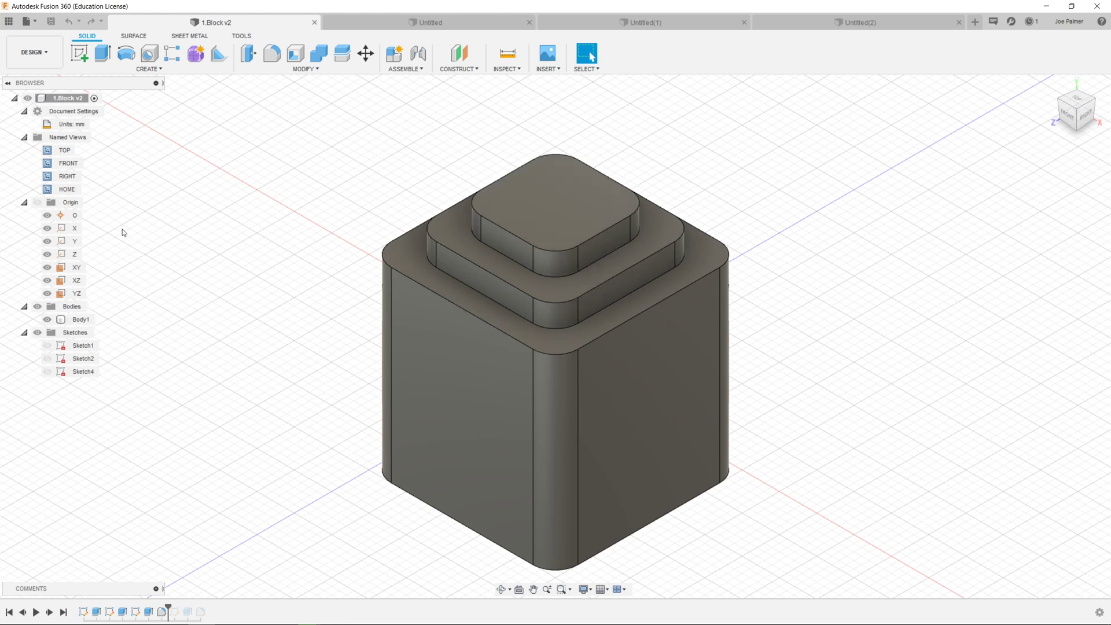
Set the visibility so the origin geometry and Sketch1 are shown while the XY plane is hidden
click(51, 204)
click(36, 203)
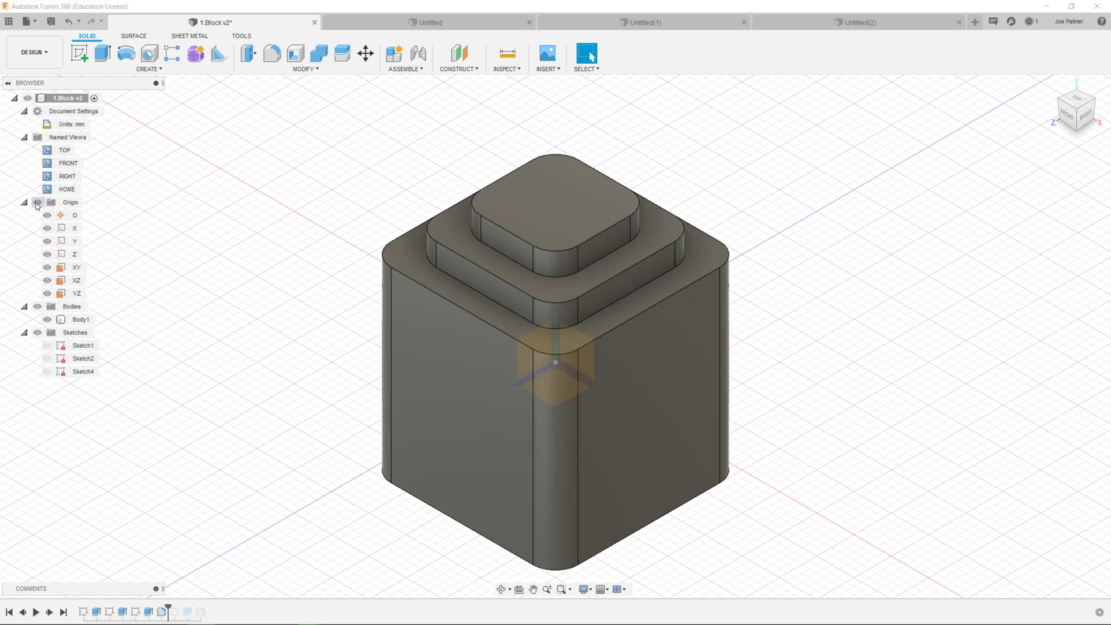
click(37, 203)
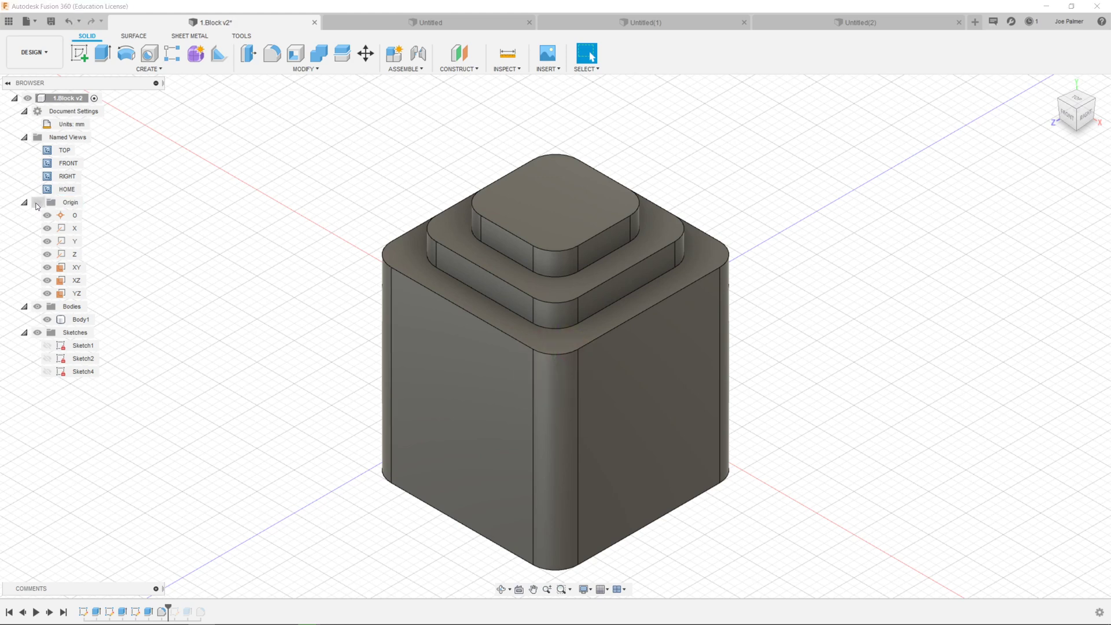
click(37, 203)
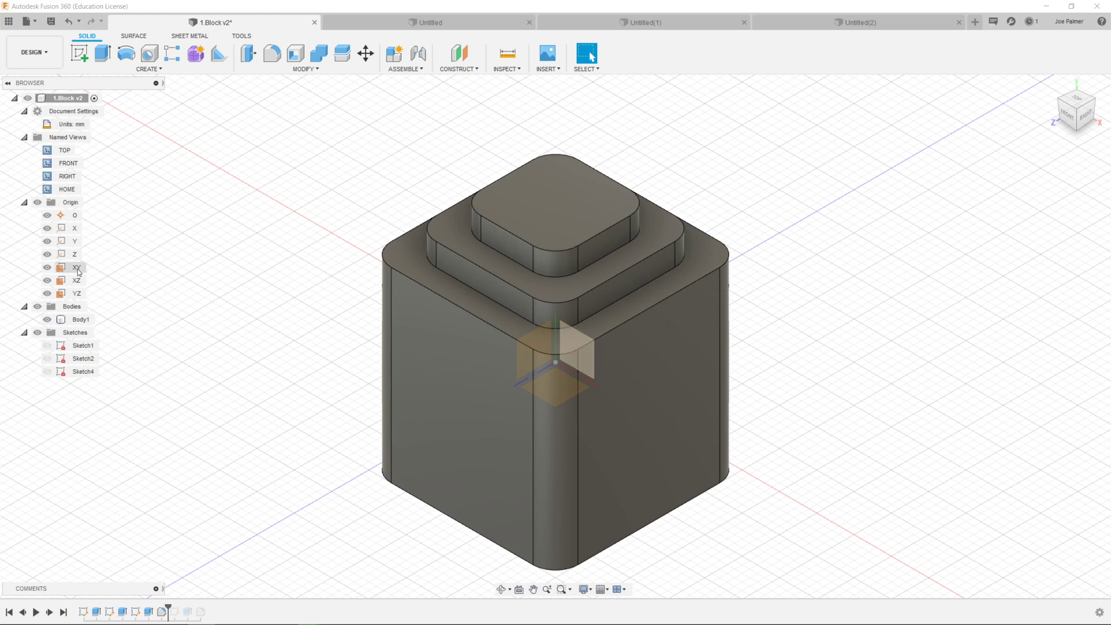
click(48, 268)
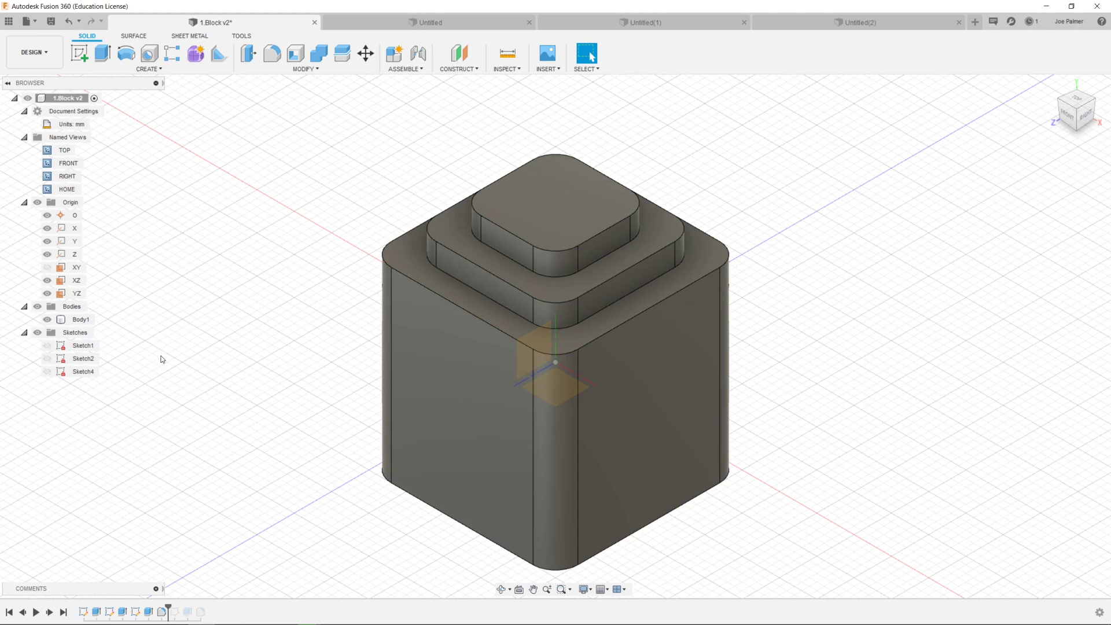
click(48, 346)
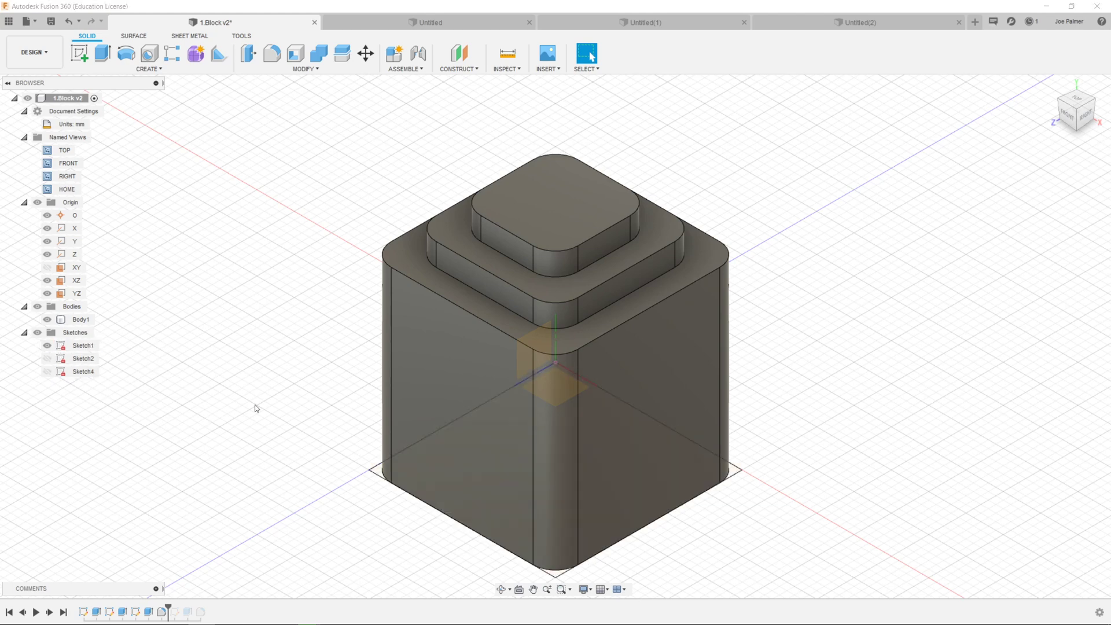
Highlight Sketch1 to examine its square profile at the block's base, then clear the selection
scroll(352, 391, up, 2)
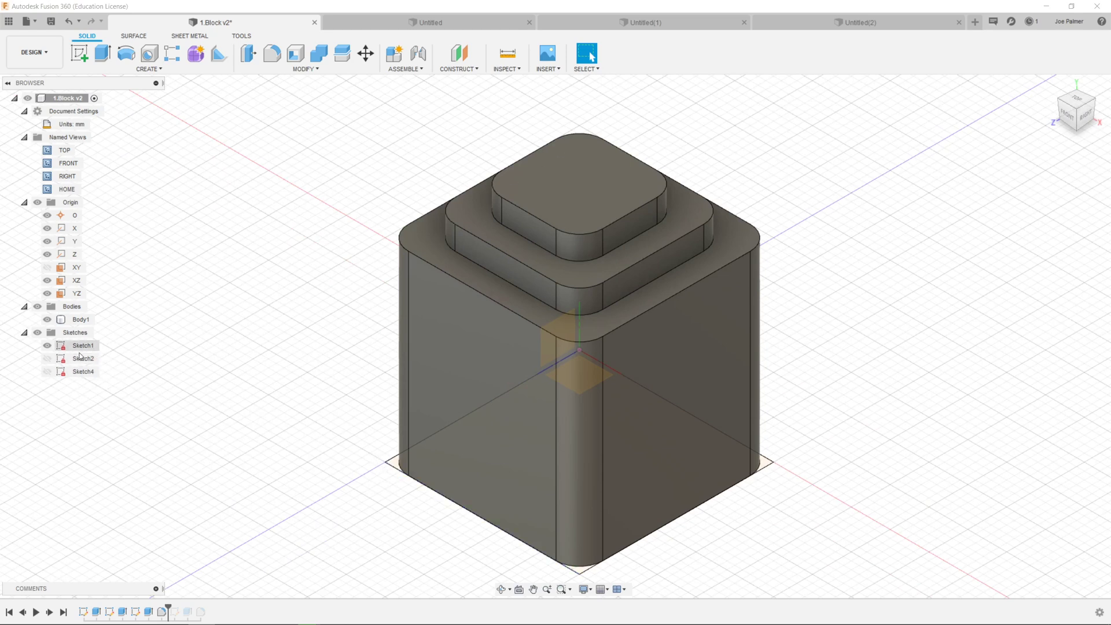
scroll(278, 339, down, 2)
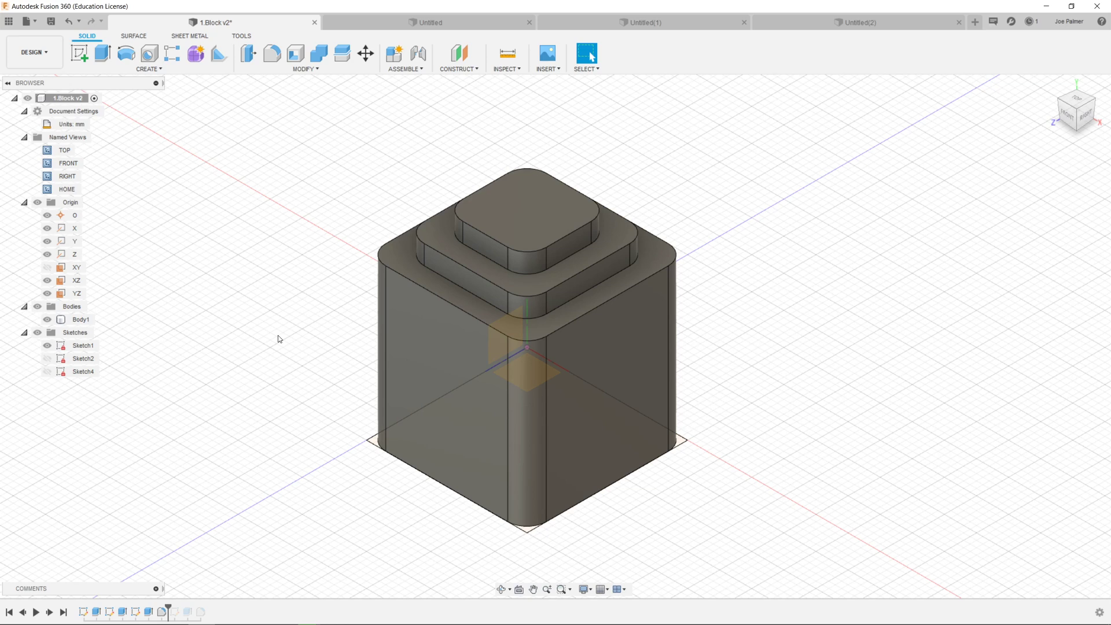
click(55, 347)
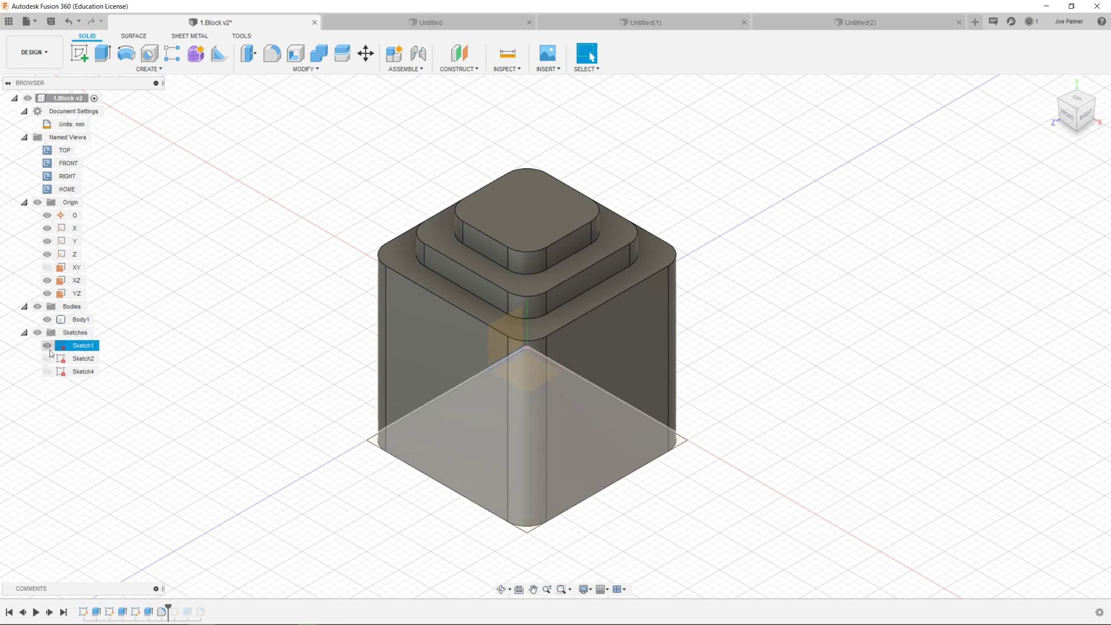
click(293, 419)
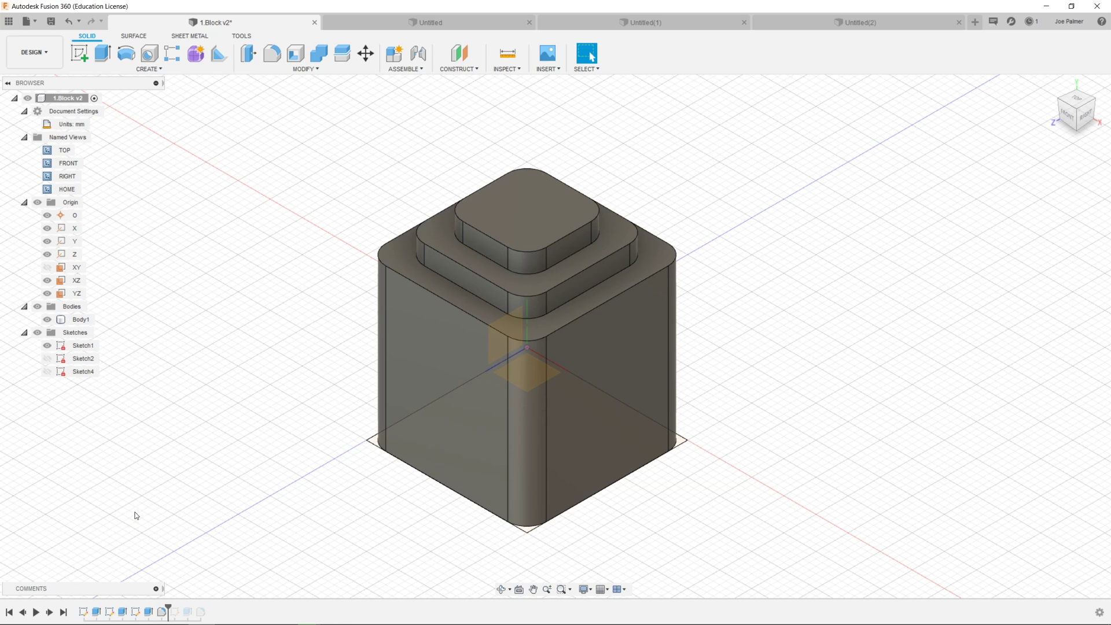
Highlight each timeline feature in order, from the first sketch to the fillet, to examine which geometry it created, then clear the selection
click(86, 610)
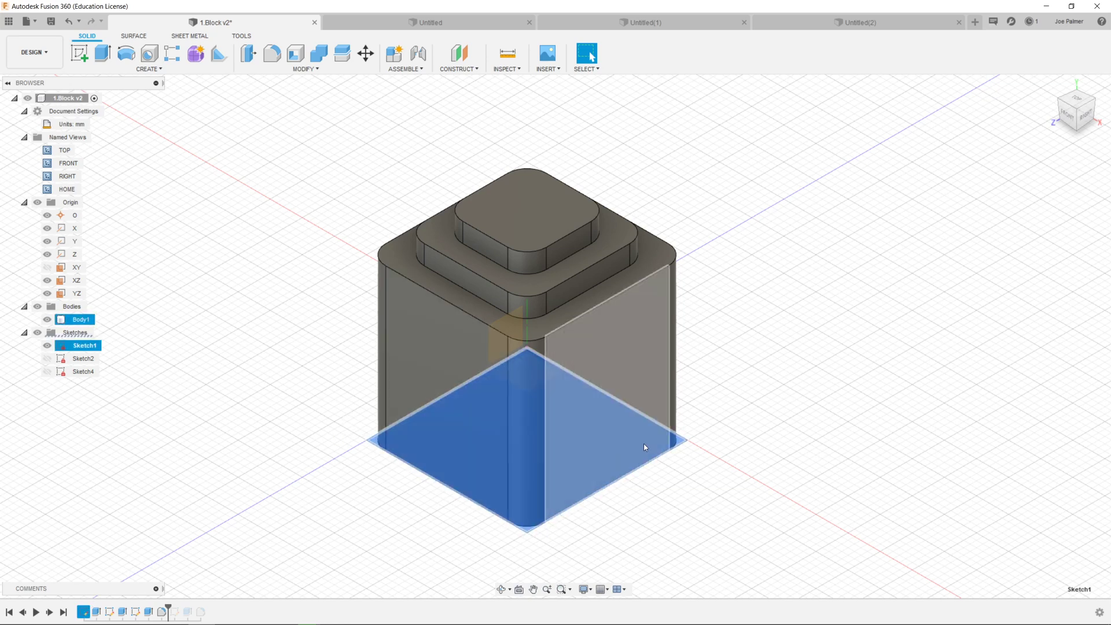
click(96, 612)
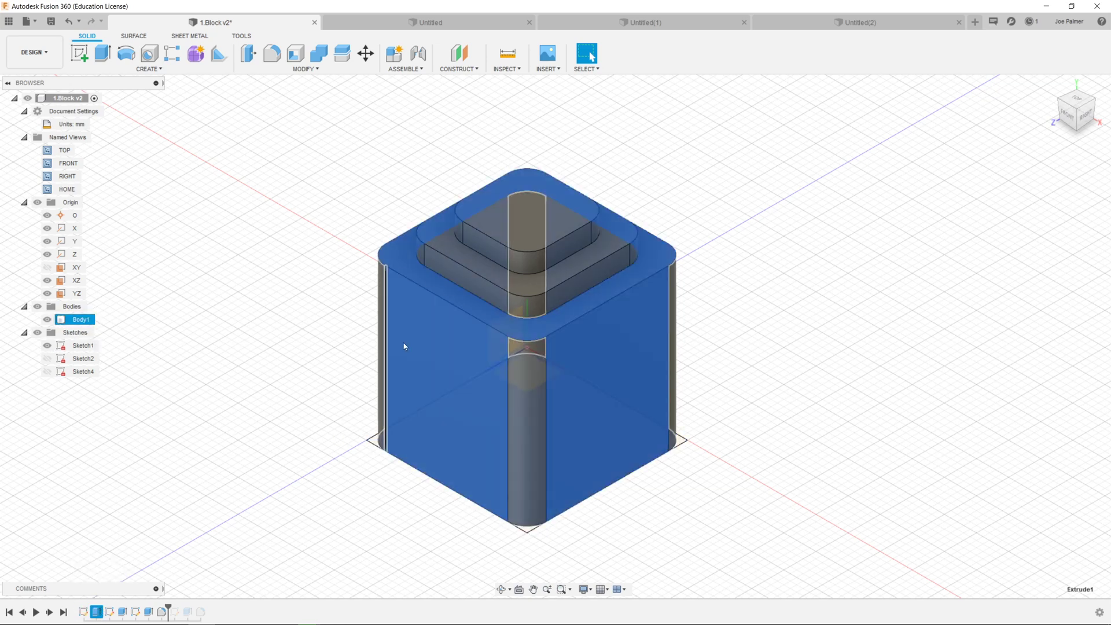
click(110, 612)
click(123, 612)
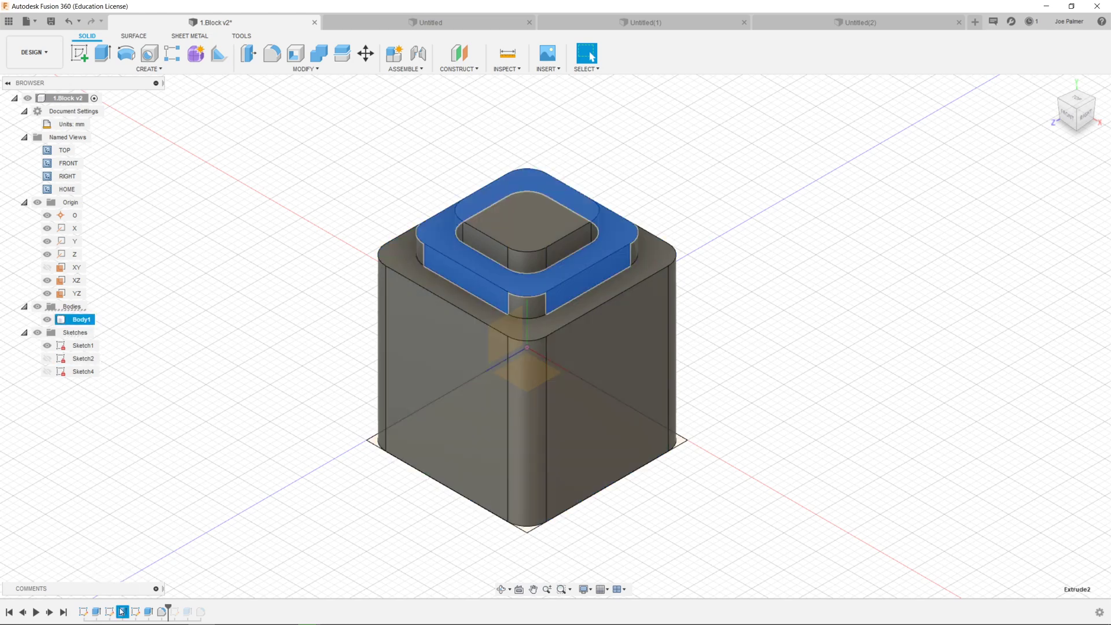
click(135, 612)
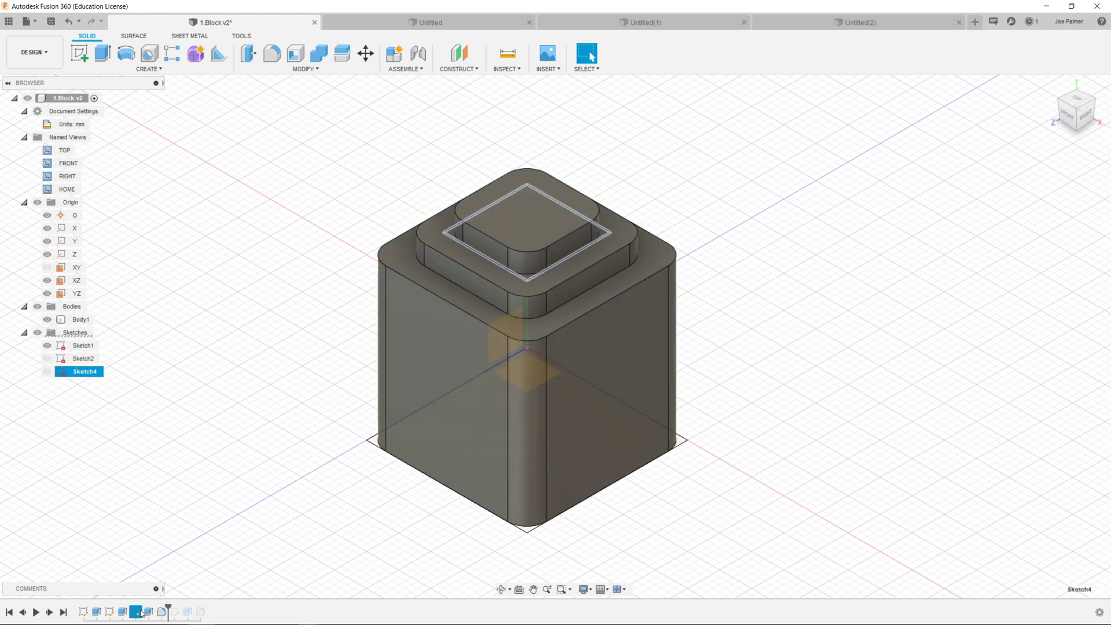
click(148, 612)
click(164, 608)
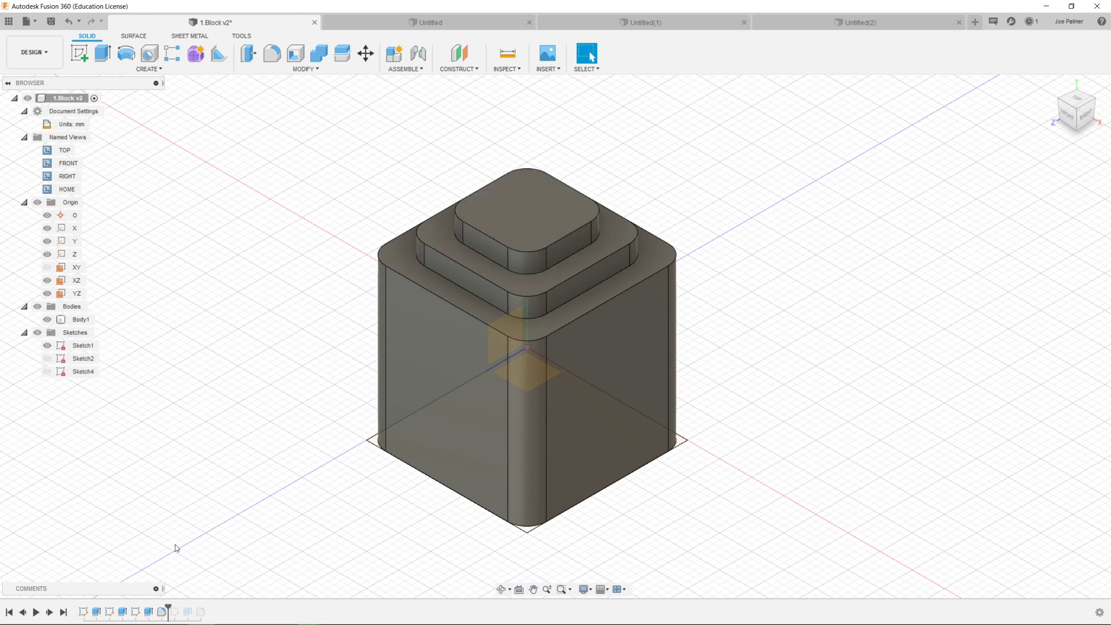
click(163, 612)
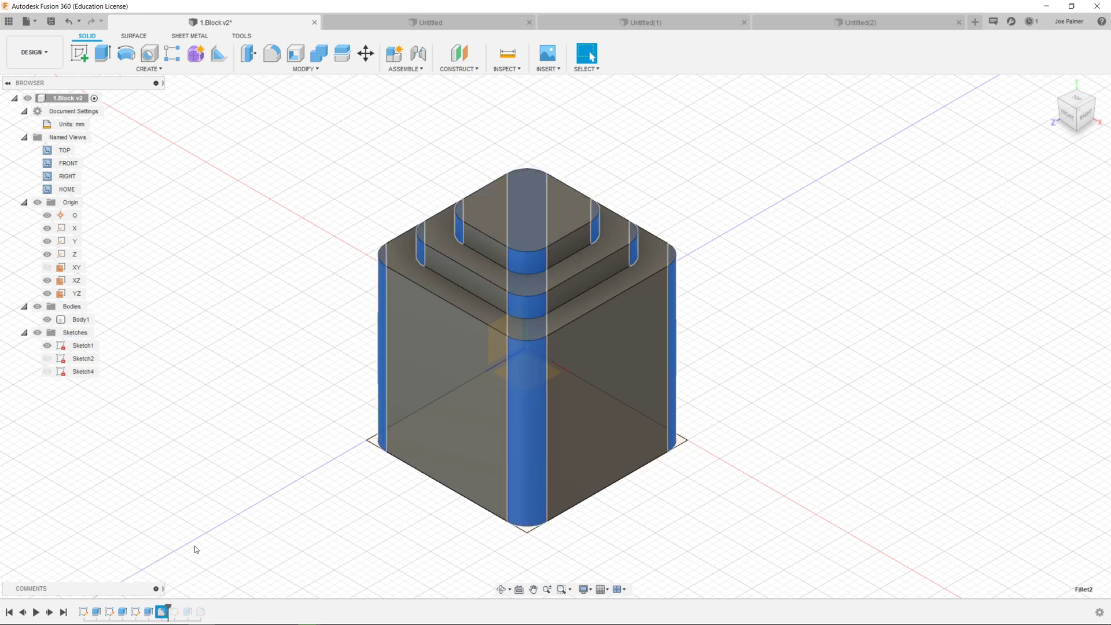
shift+middle_drag(266, 365, 288, 348)
key(Escape)
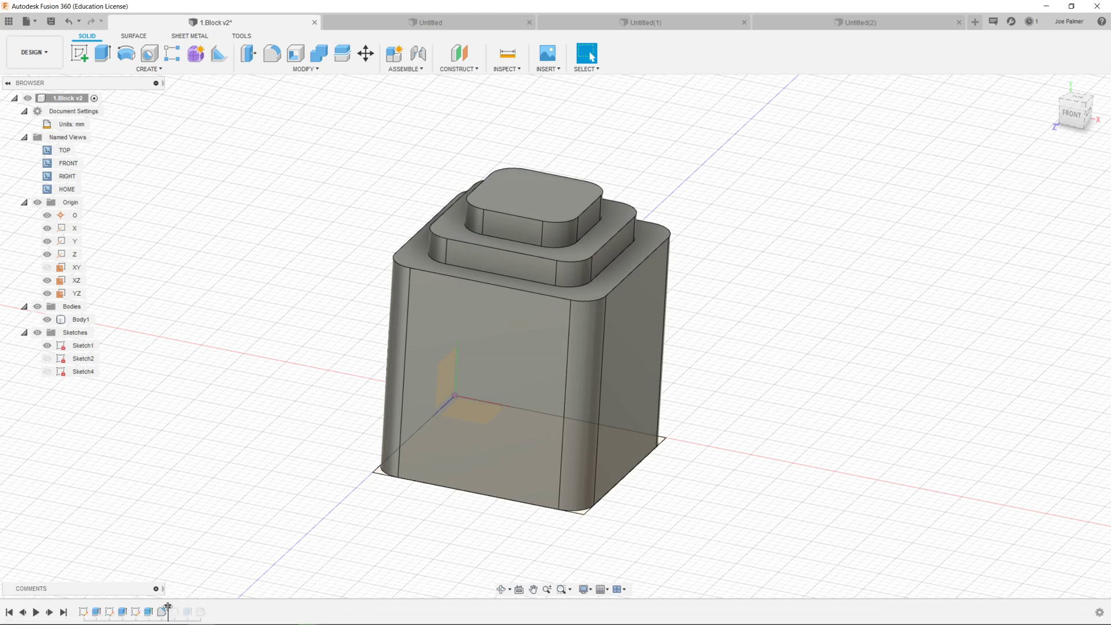
Roll the timeline back to just after the second extrusion, then return it to just after the fillet
drag(168, 606, 129, 608)
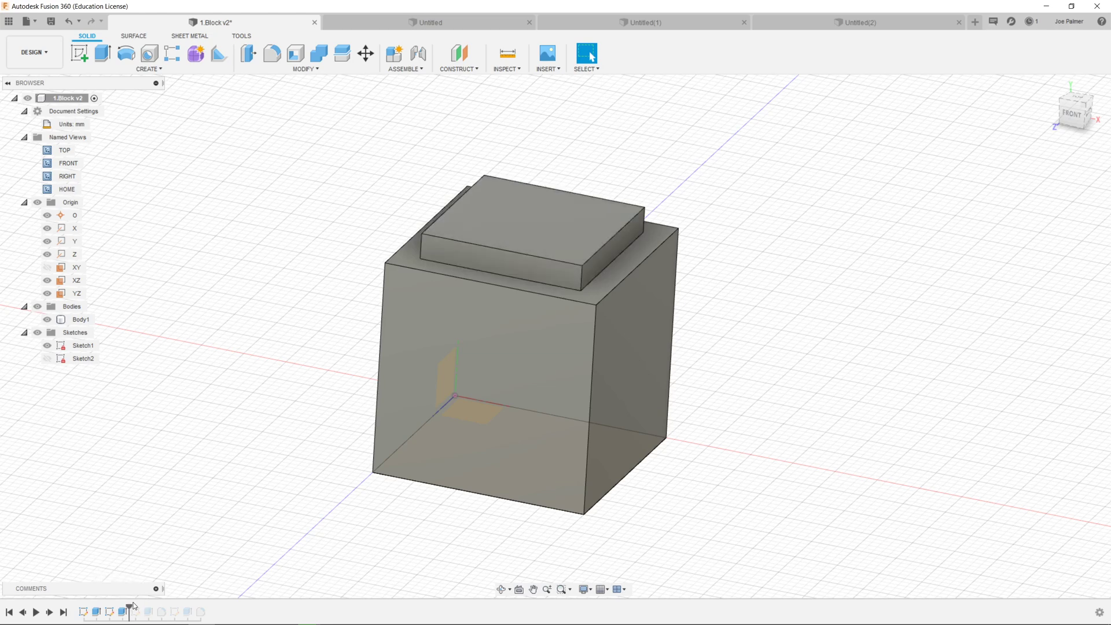
drag(128, 607, 168, 606)
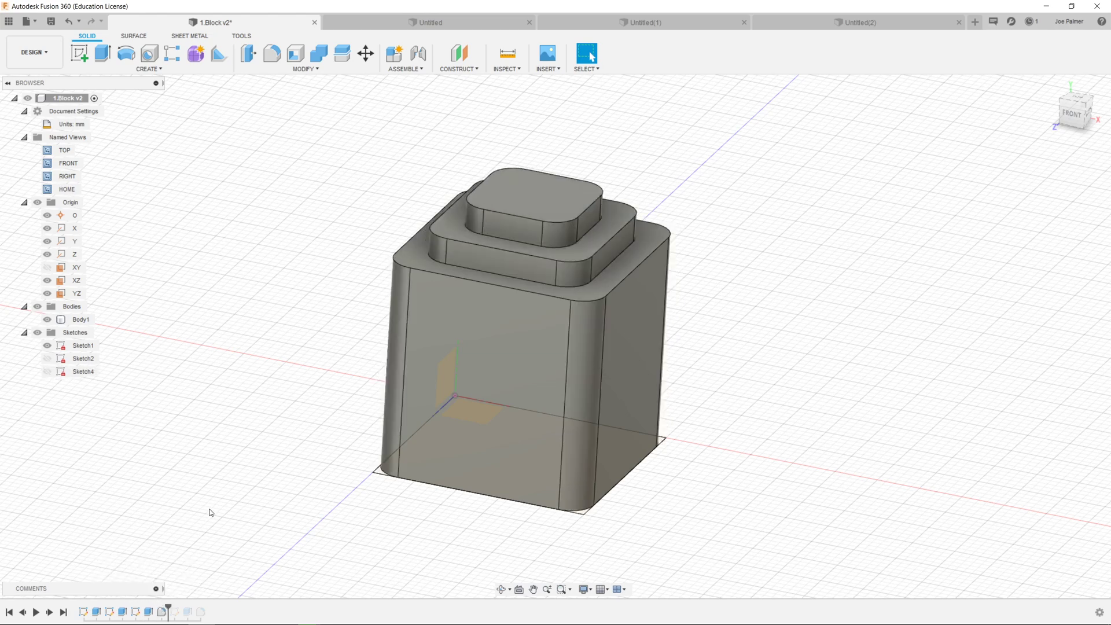
click(596, 423)
shift+middle_drag(597, 422, 583, 454)
click(311, 389)
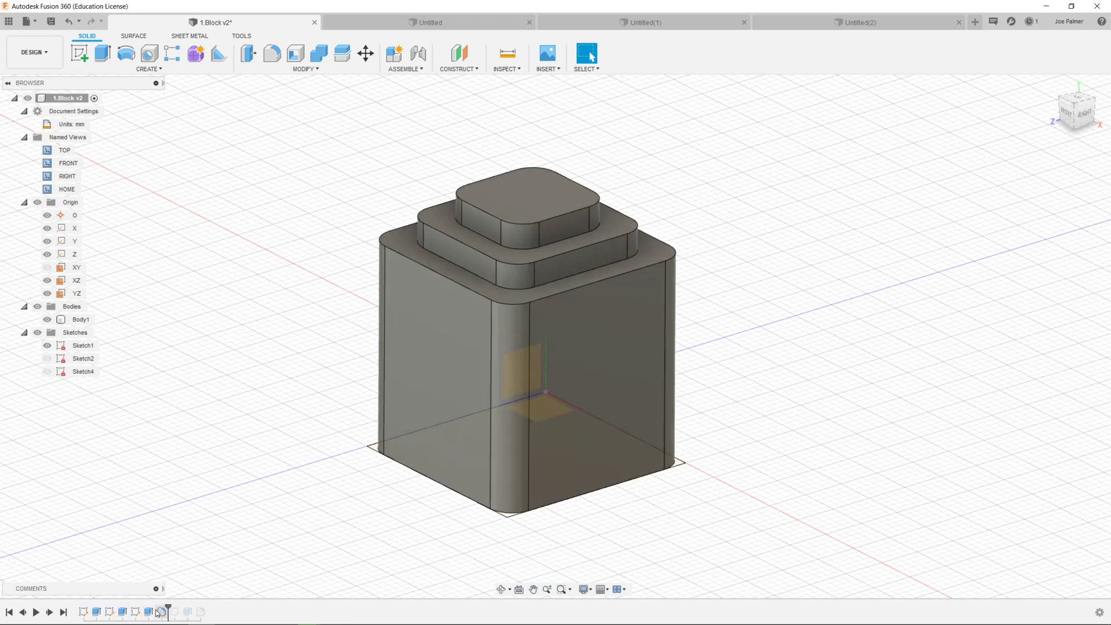
Edit the block's base extrusion and set its distance to 30 mm
right_click(97, 611)
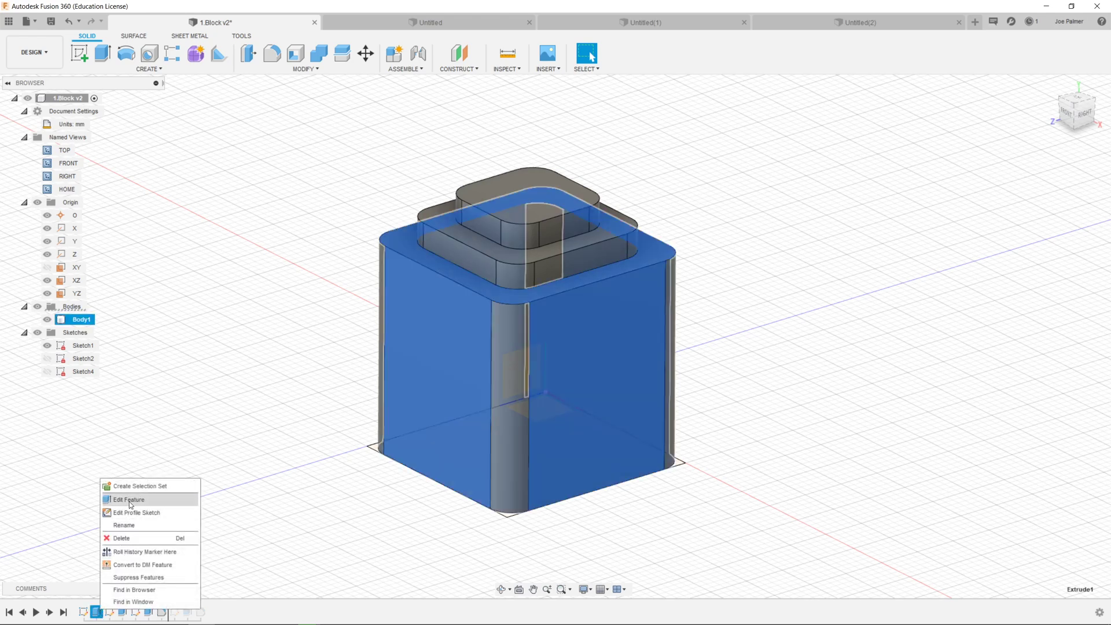
click(129, 499)
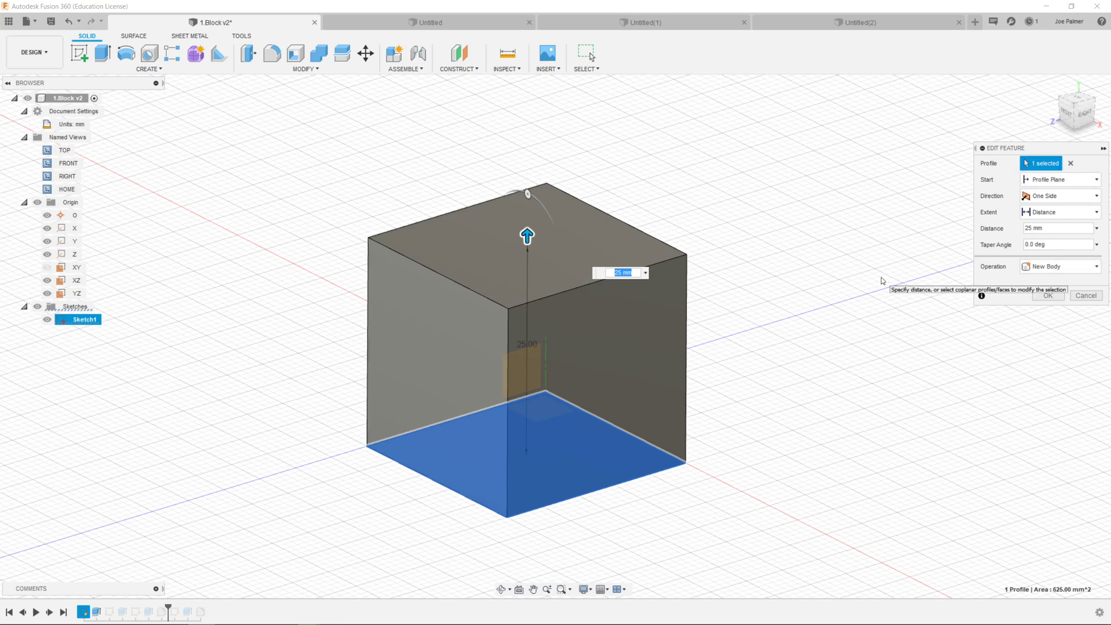
text(30)
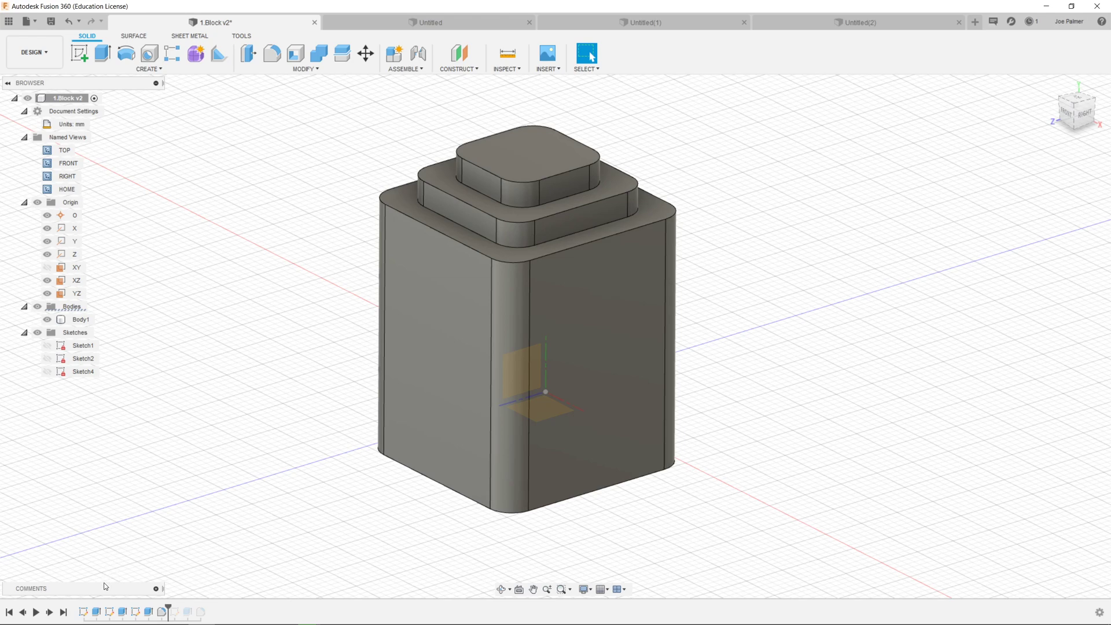
Float and expand the Comments box to view its contents, then collapse it and return it to just above the timeline
drag(101, 587, 114, 427)
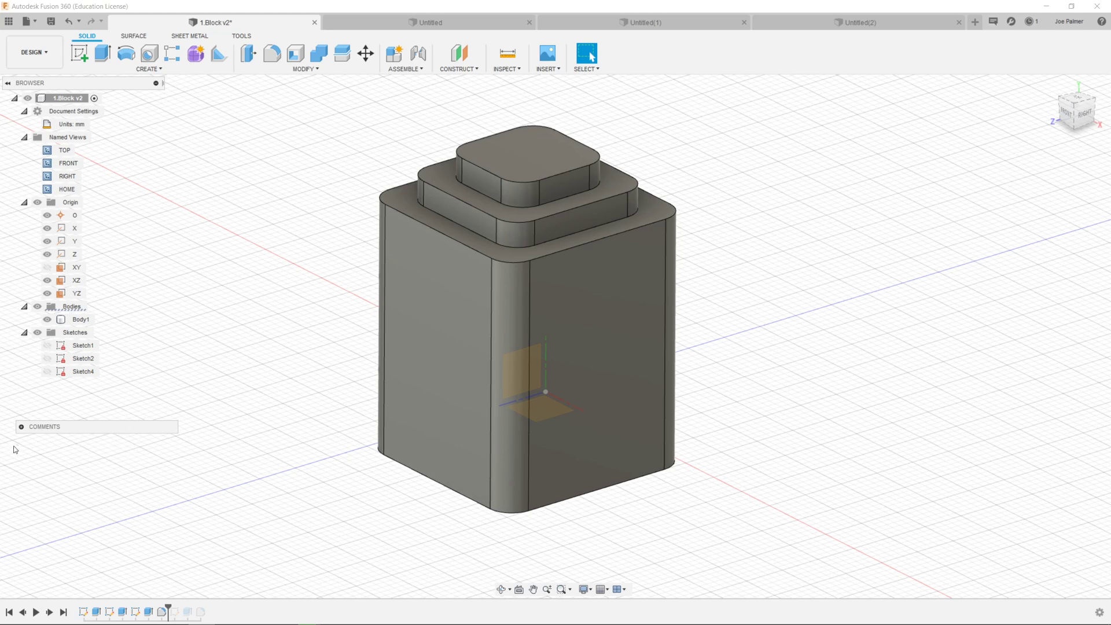
click(21, 426)
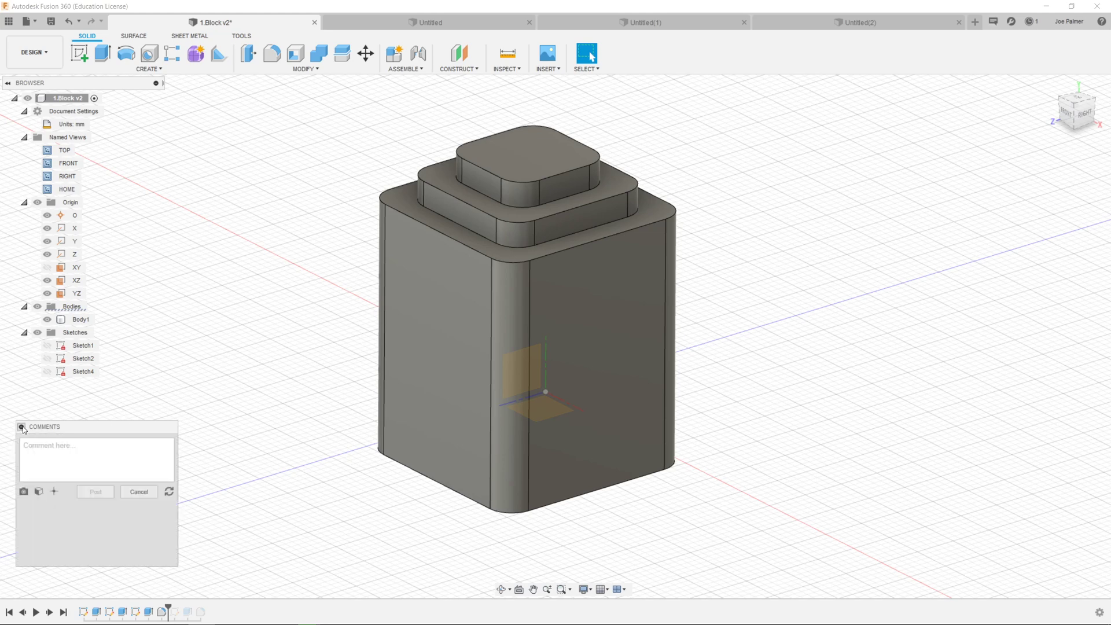
drag(82, 429, 114, 418)
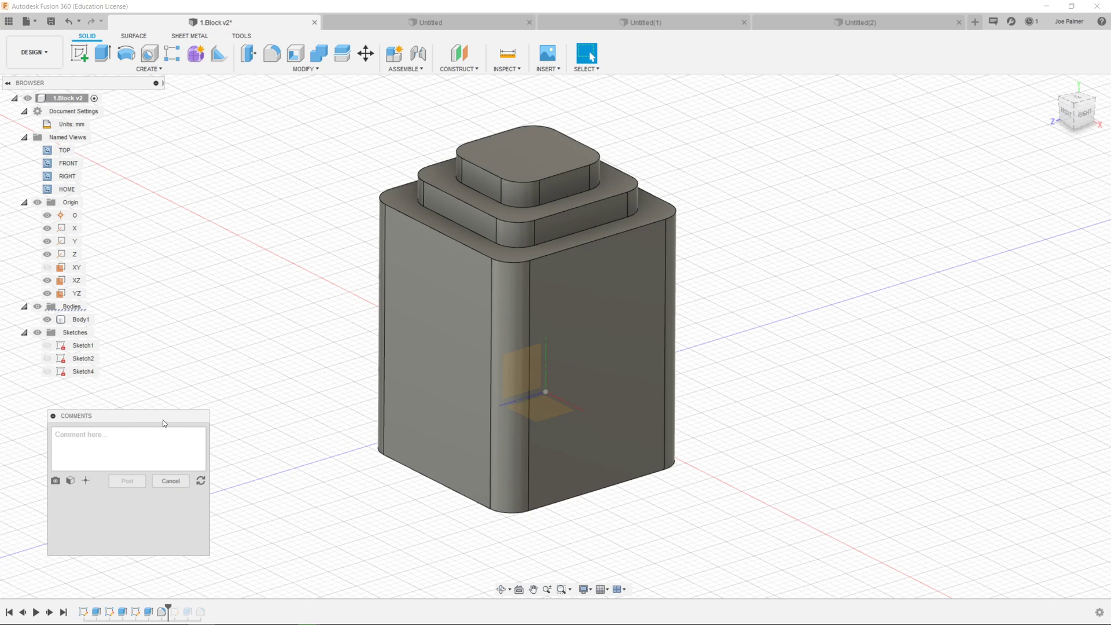
drag(163, 421, 218, 400)
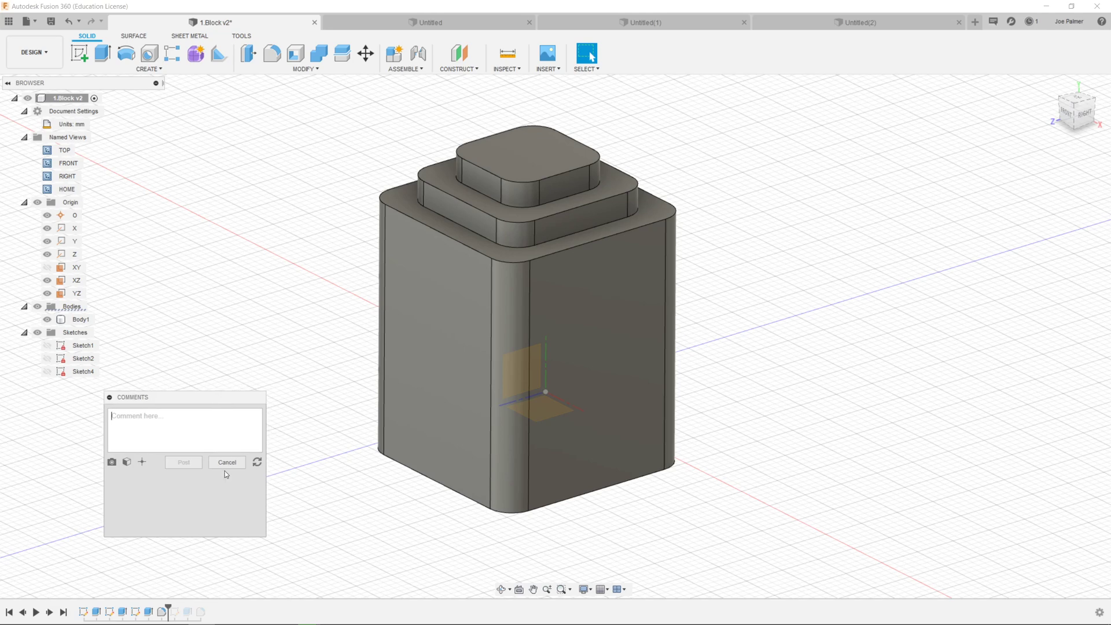
click(109, 397)
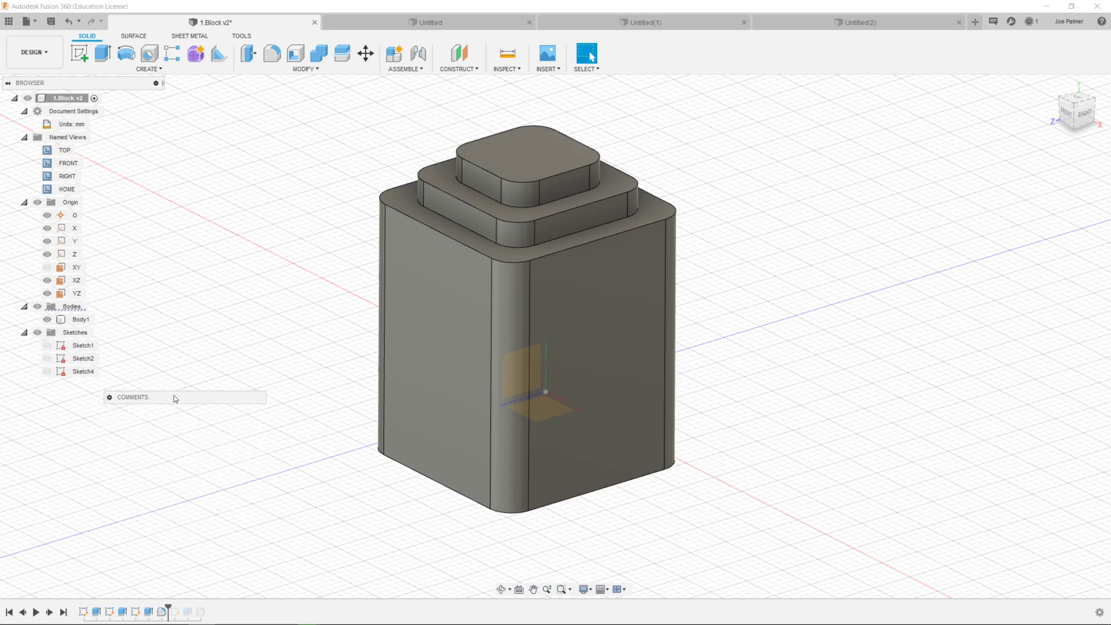
drag(174, 397, 130, 578)
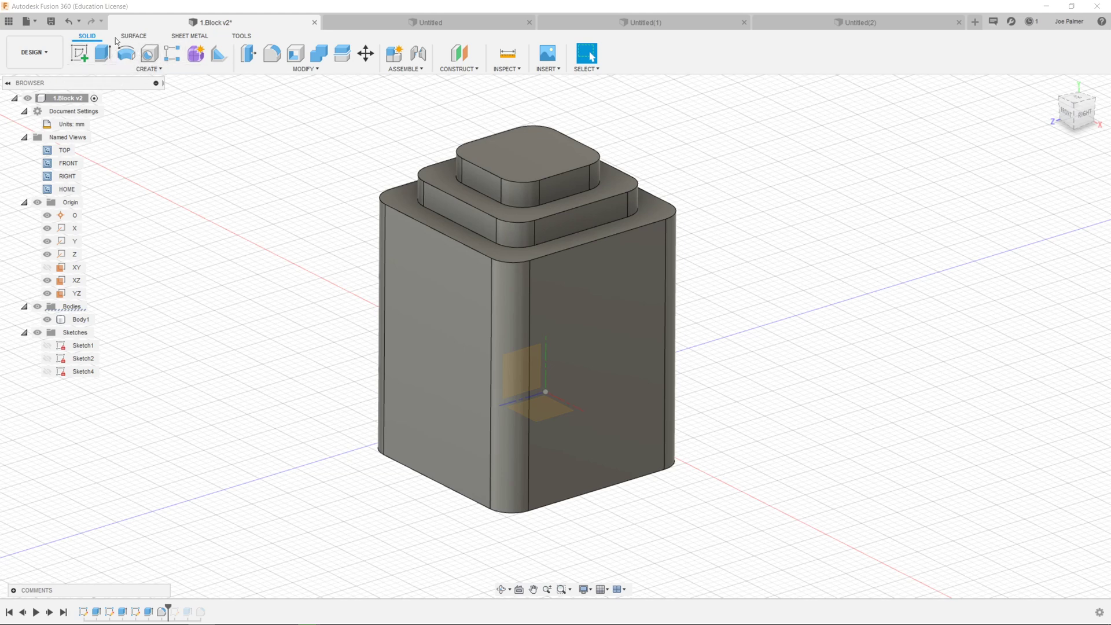
Examine the commands offered by the Solid, Surface, Sheet Metal and Tools toolsets, including the create and modify groups
click(166, 72)
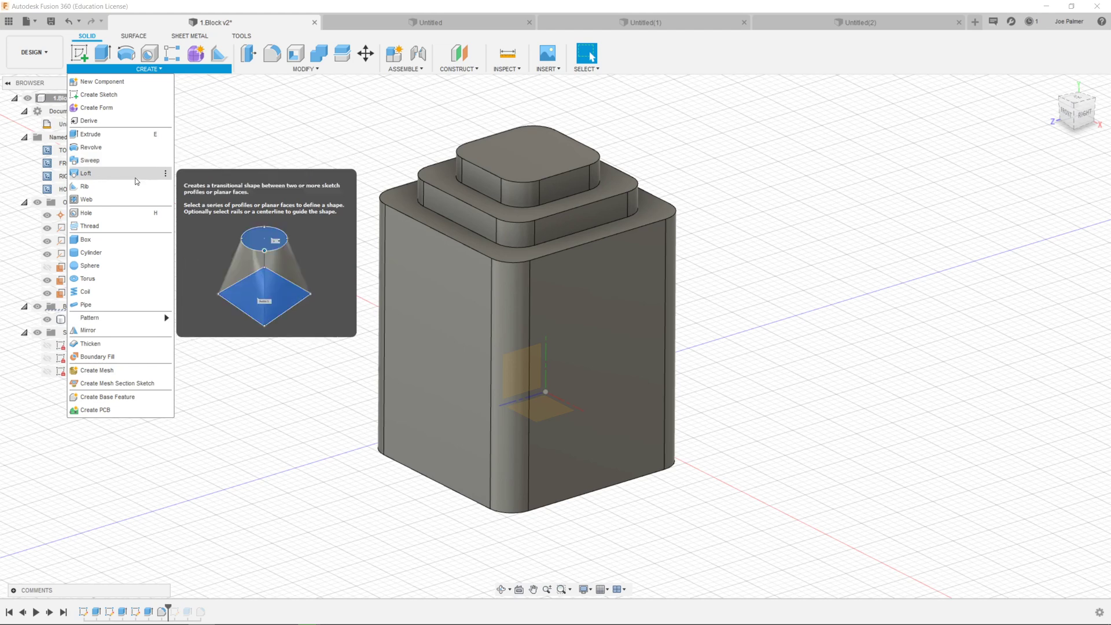
click(305, 69)
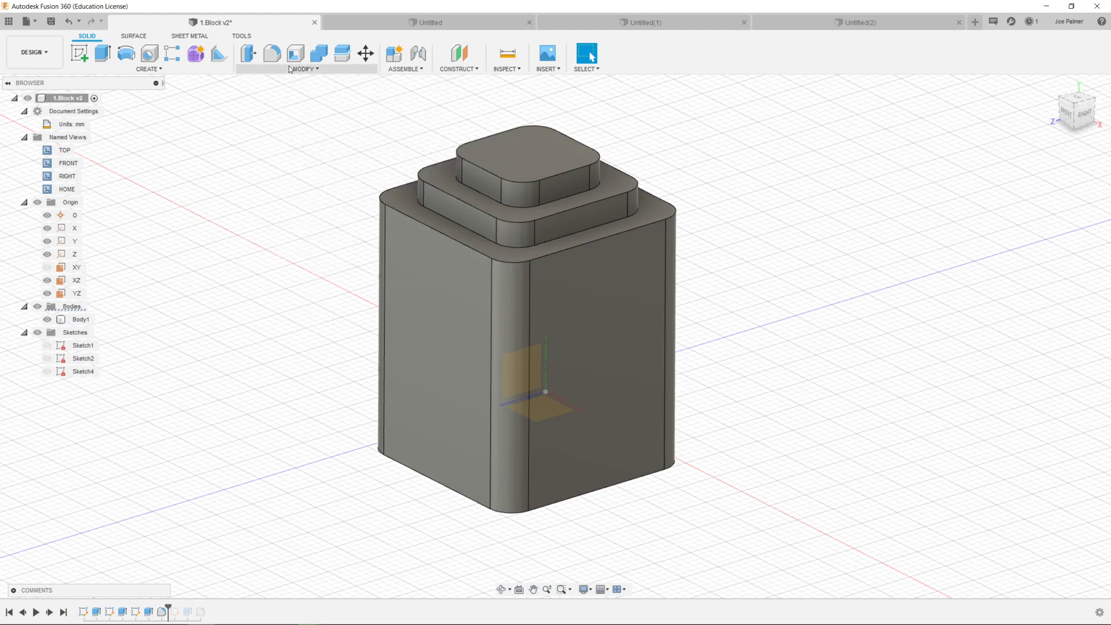
click(134, 37)
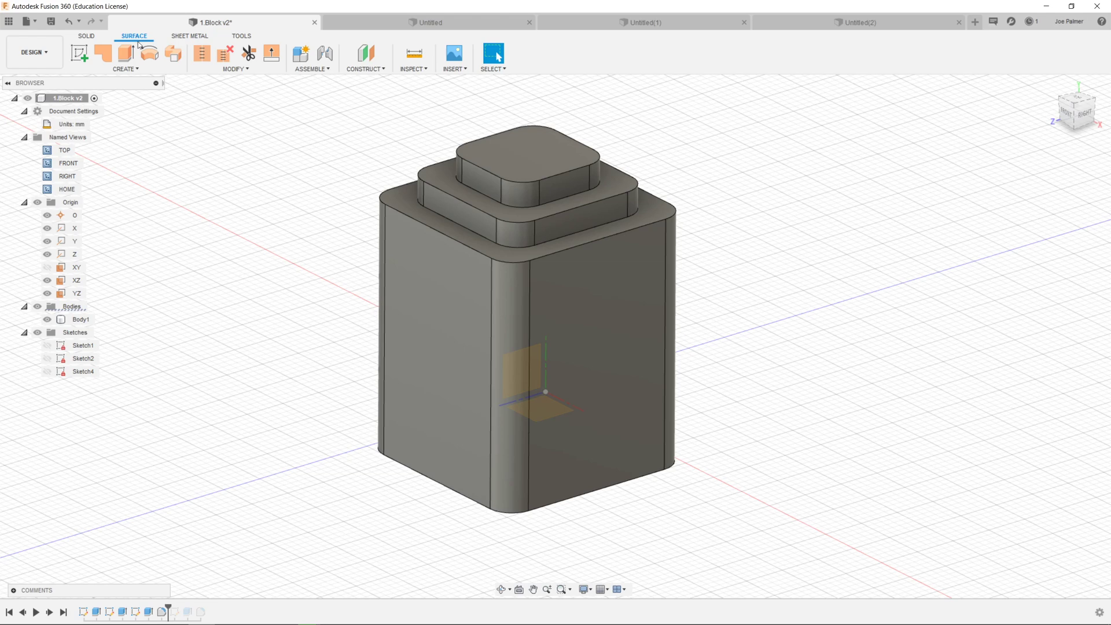
click(198, 38)
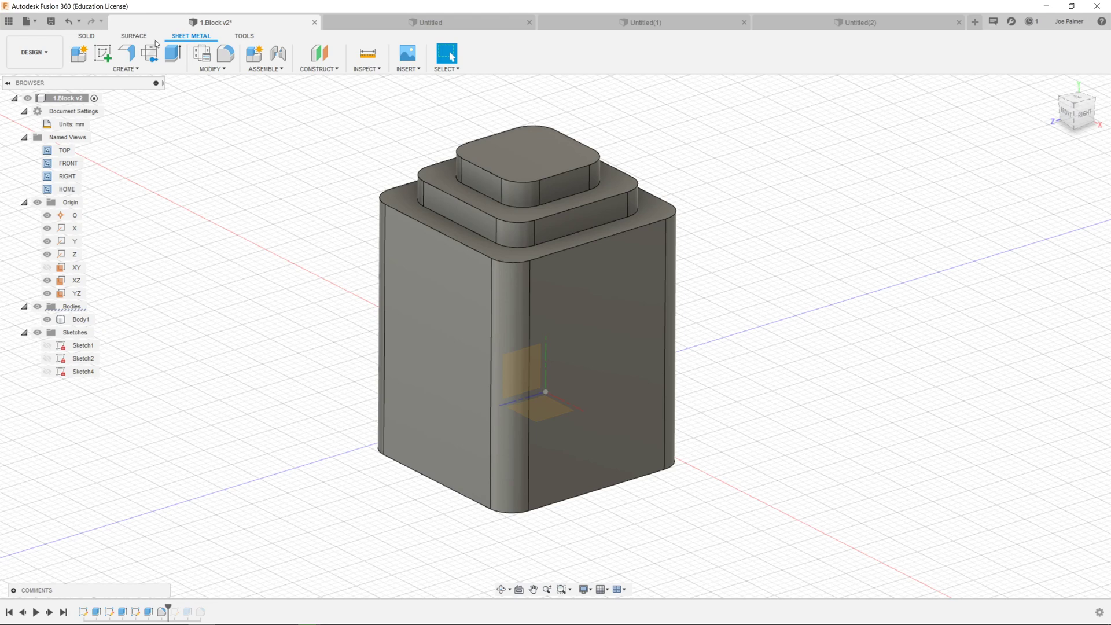
click(130, 70)
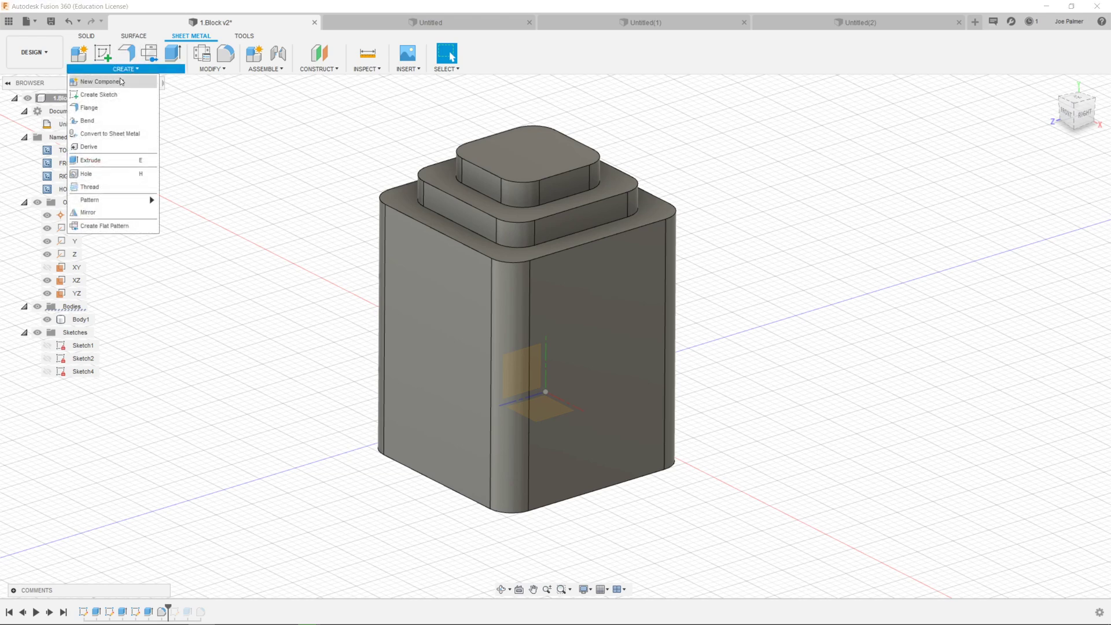
click(212, 69)
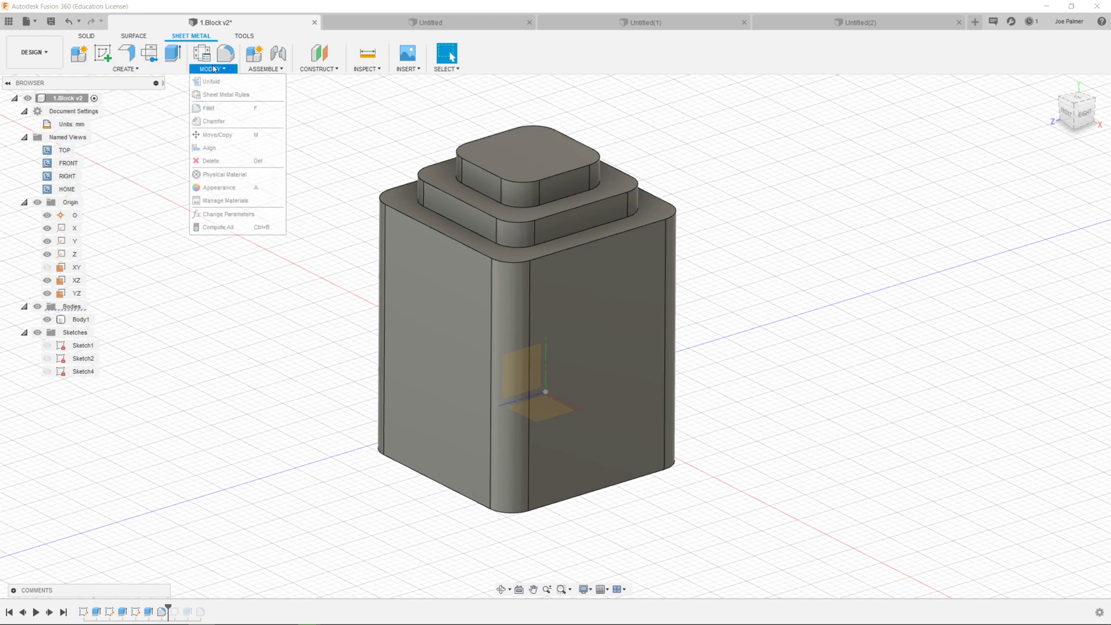
click(243, 39)
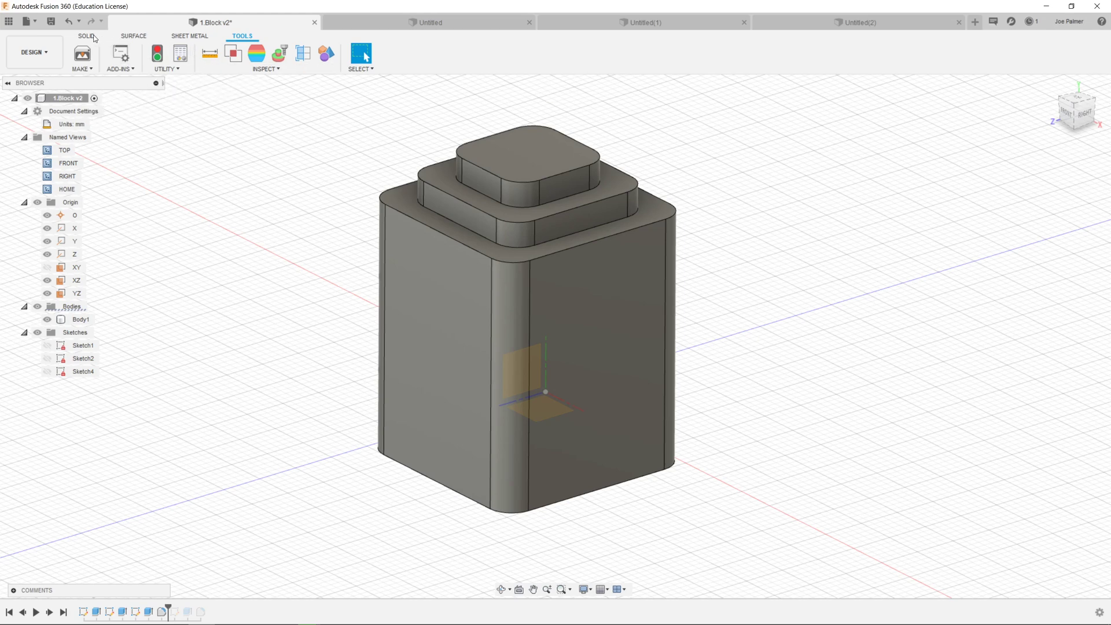
click(92, 38)
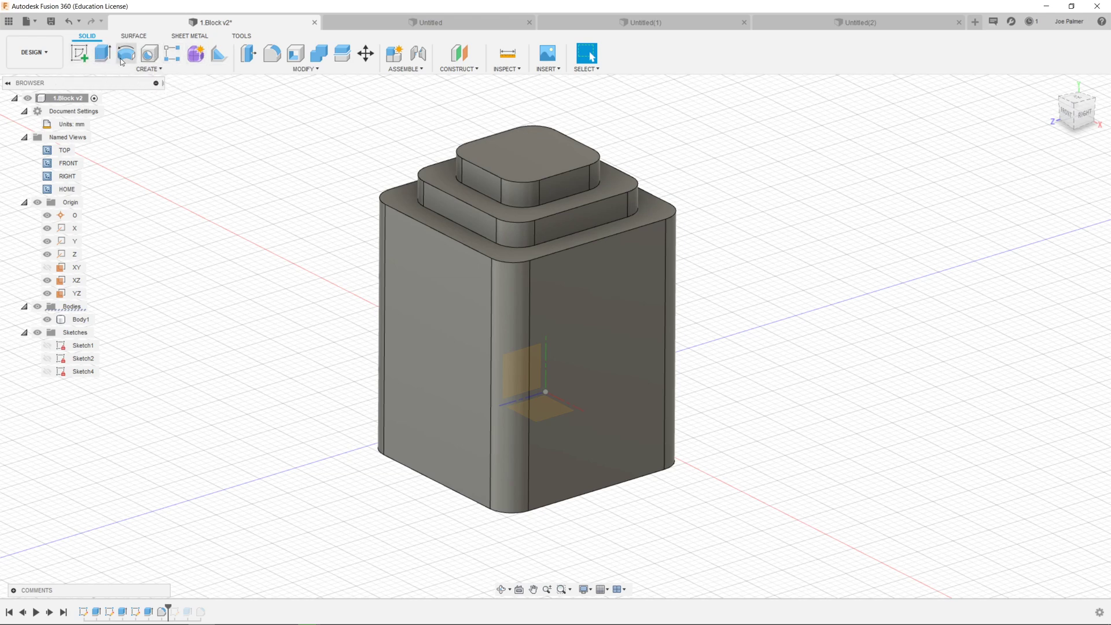
click(149, 68)
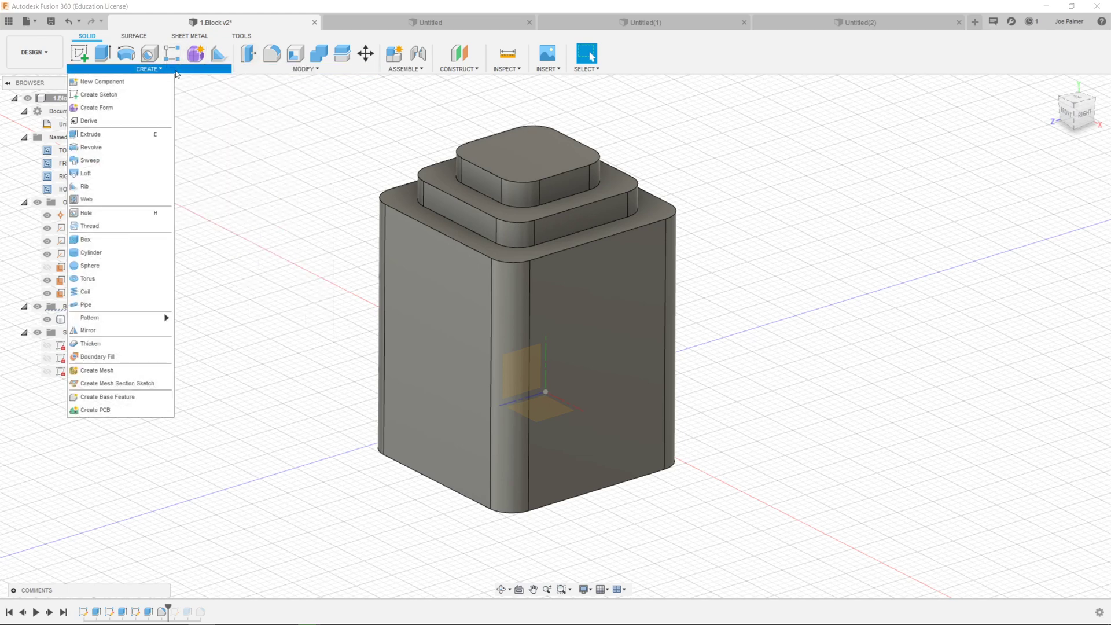
click(175, 70)
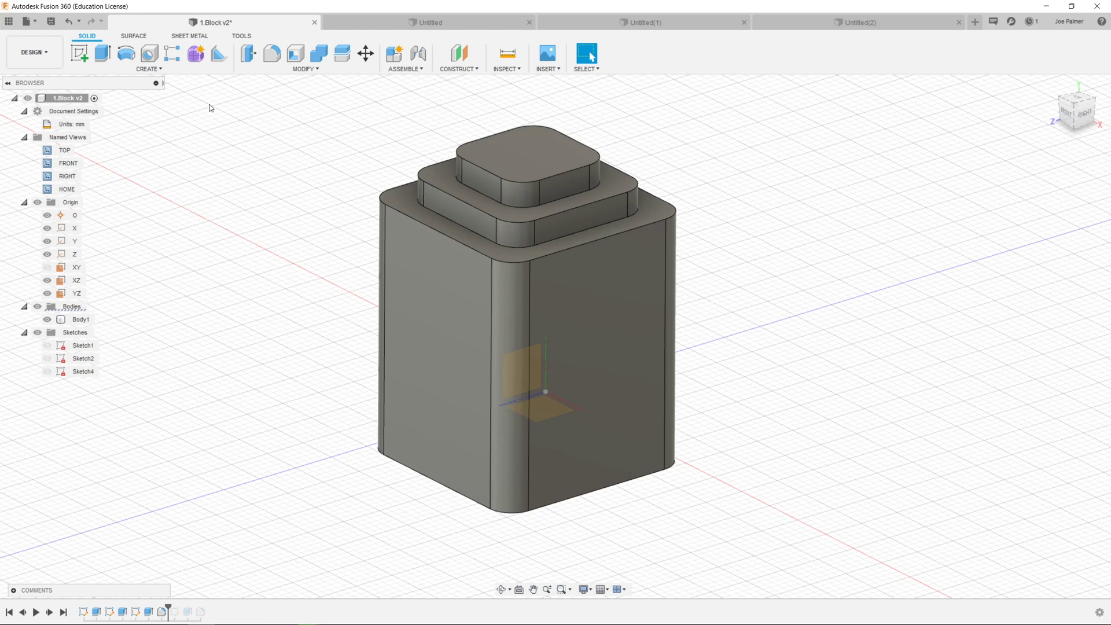
Pin the Loft command from the solid creation commands to the toolbar
click(153, 72)
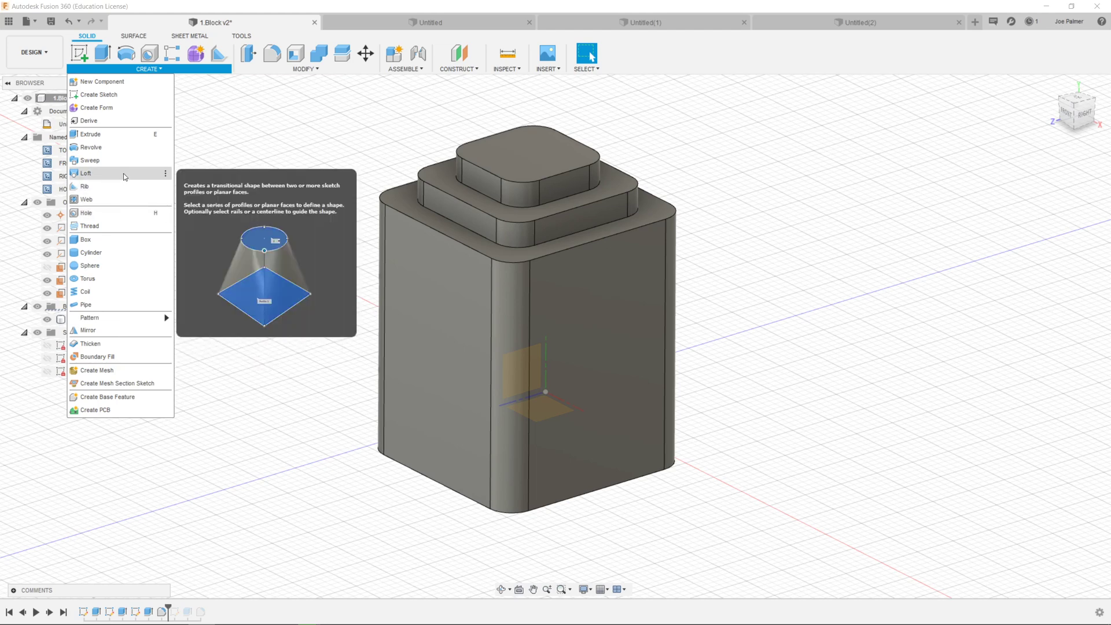
click(154, 71)
click(154, 71)
click(166, 175)
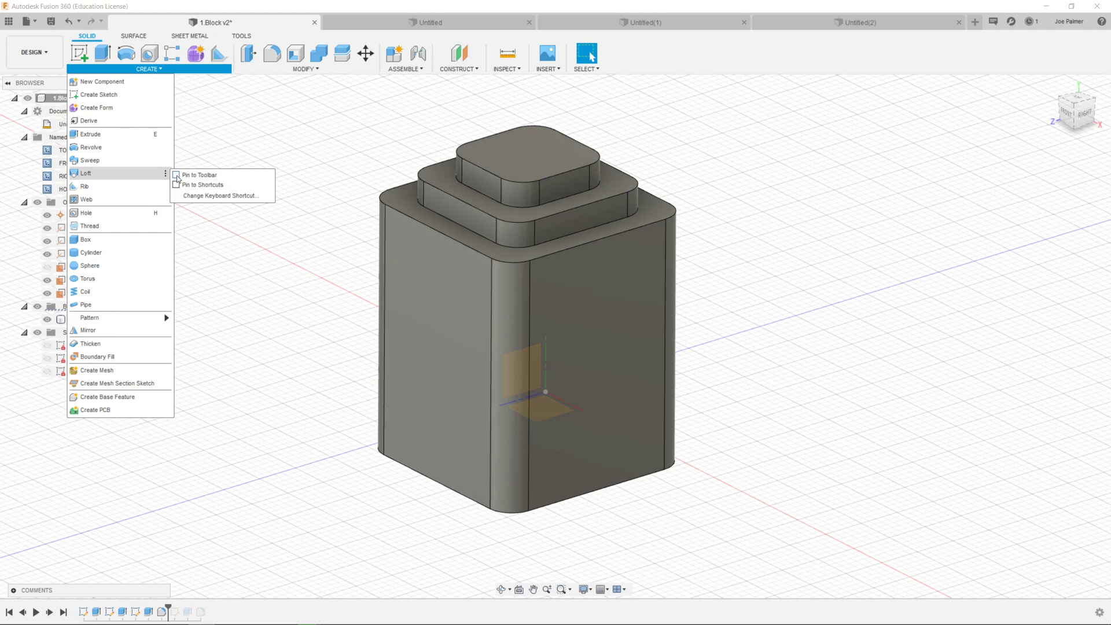
click(176, 176)
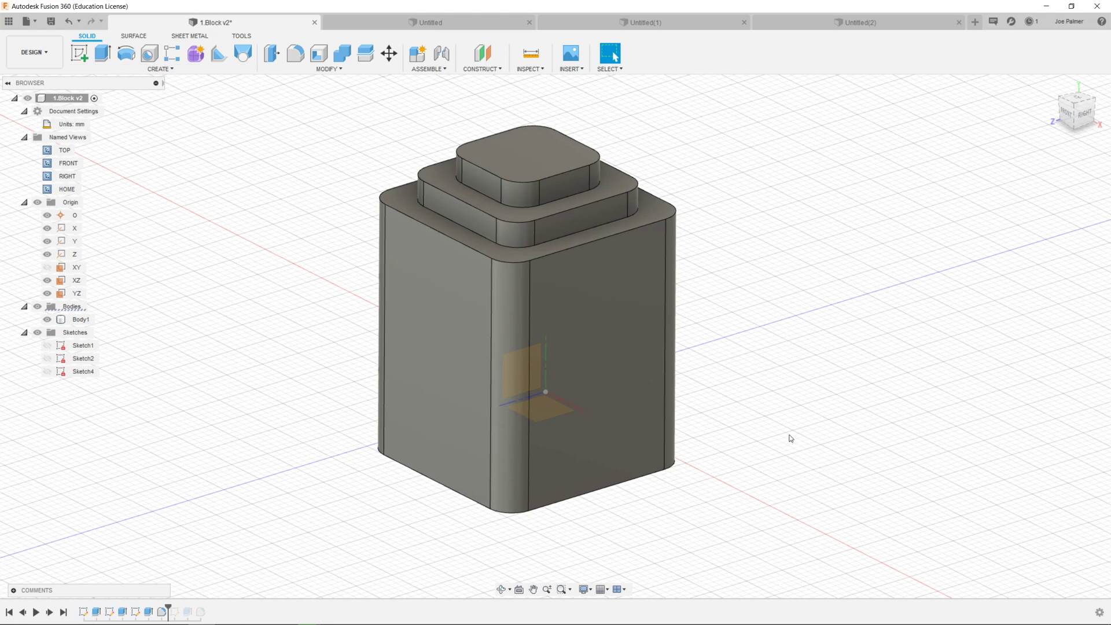
Orbit the block freely to view it from several tilted angles, then leave the Orbit tool
scroll(706, 394, up, 1)
scroll(610, 559, down, 3)
scroll(611, 559, up, 3)
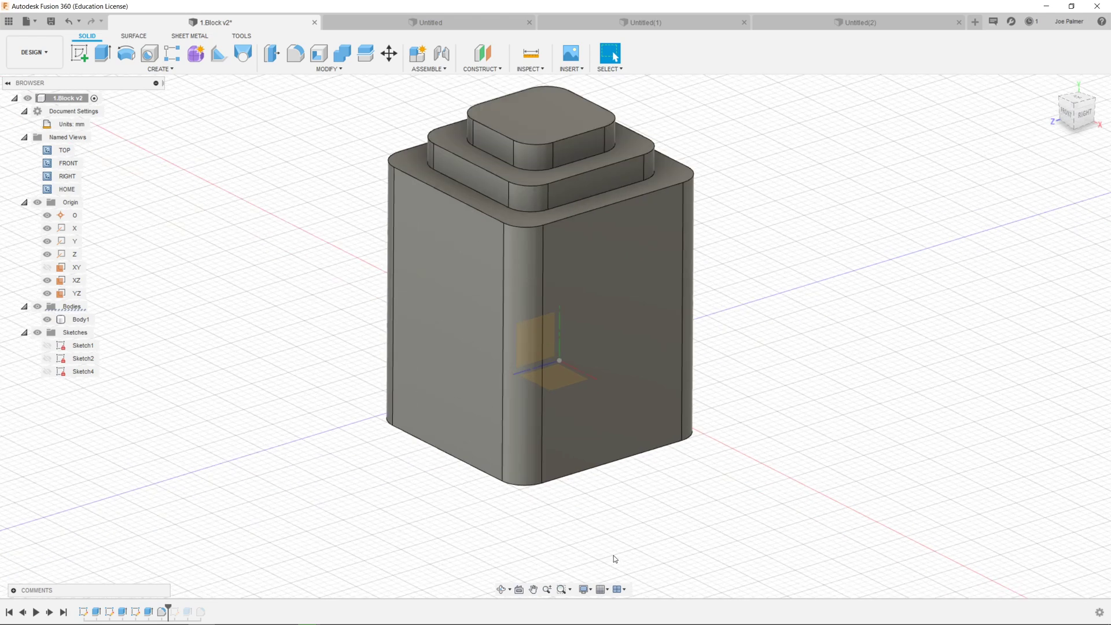
click(502, 590)
drag(713, 388, 605, 383)
drag(733, 342, 716, 372)
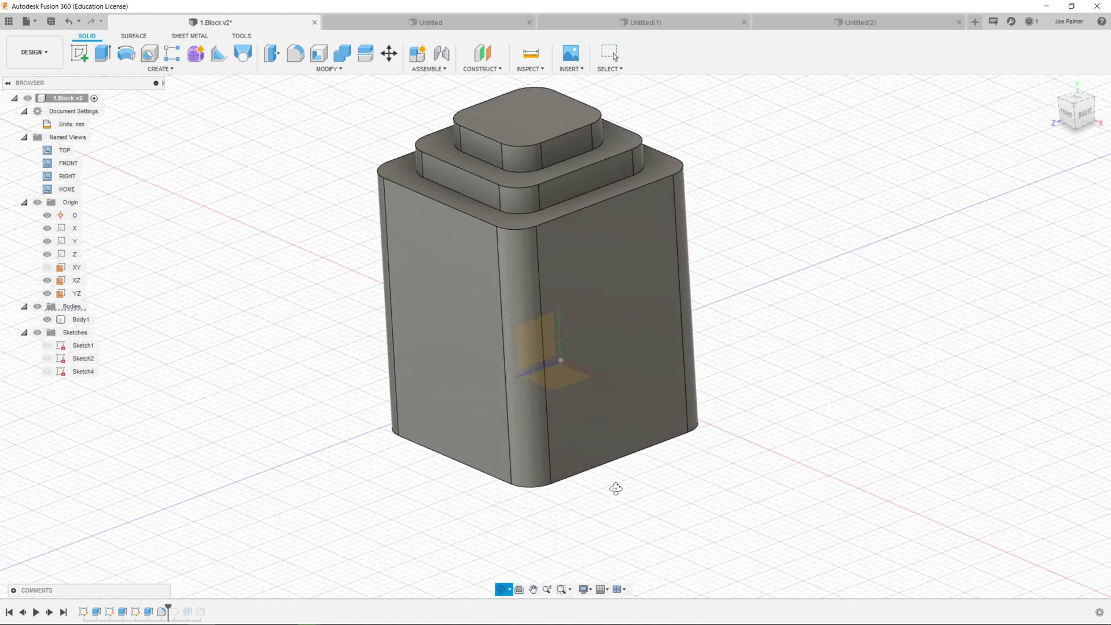
drag(615, 487, 627, 427)
key(Escape)
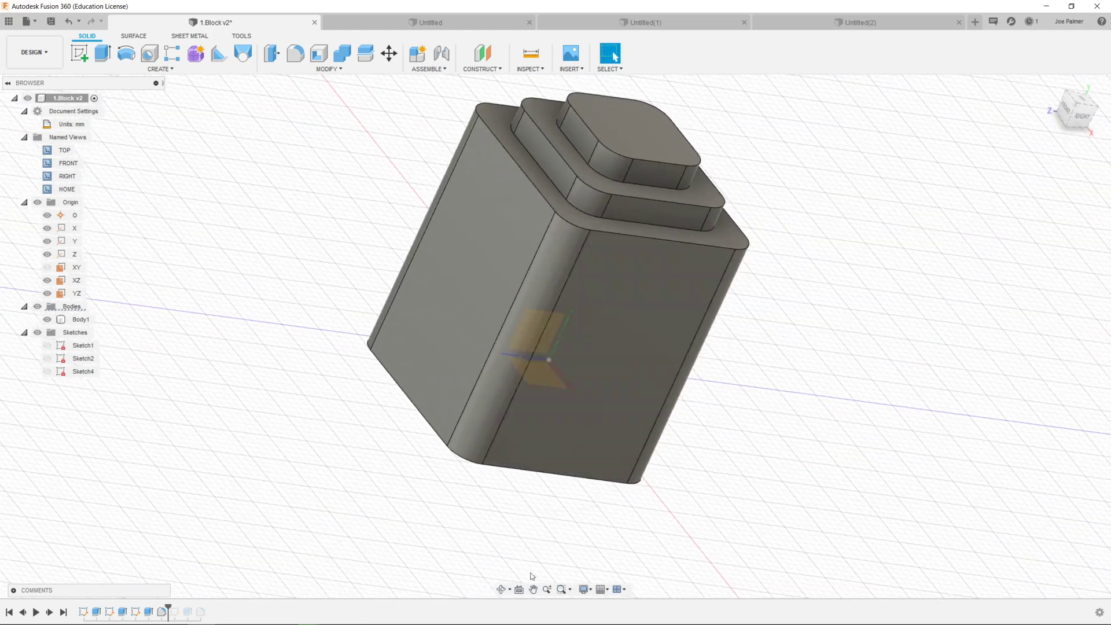
Use Look At on the block's right side face to view it squarely, then pan the model sideways
click(519, 589)
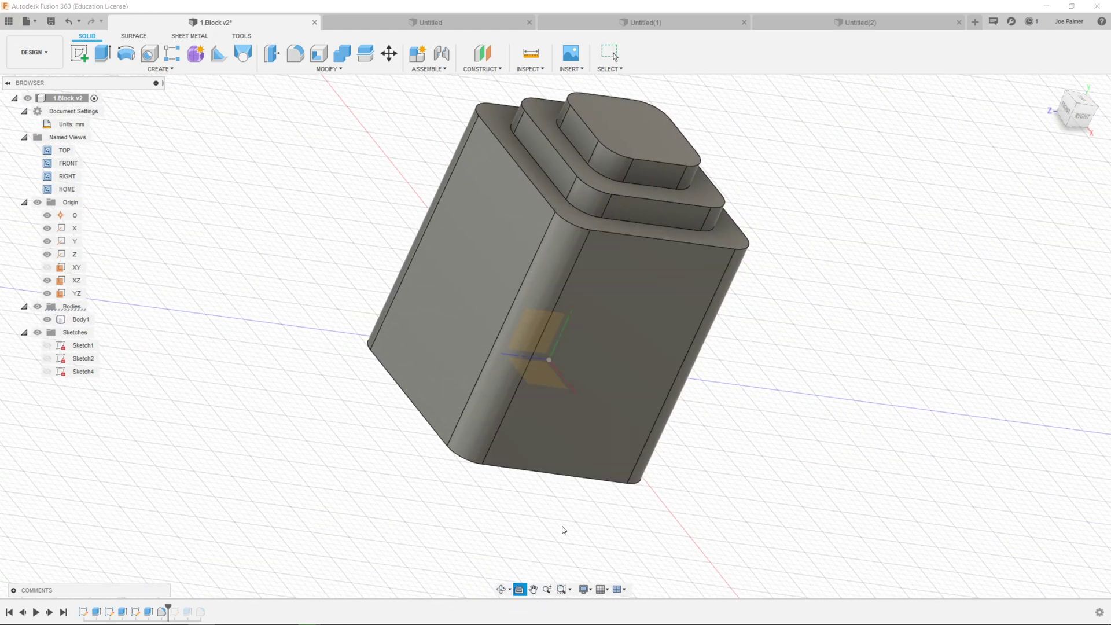
click(621, 389)
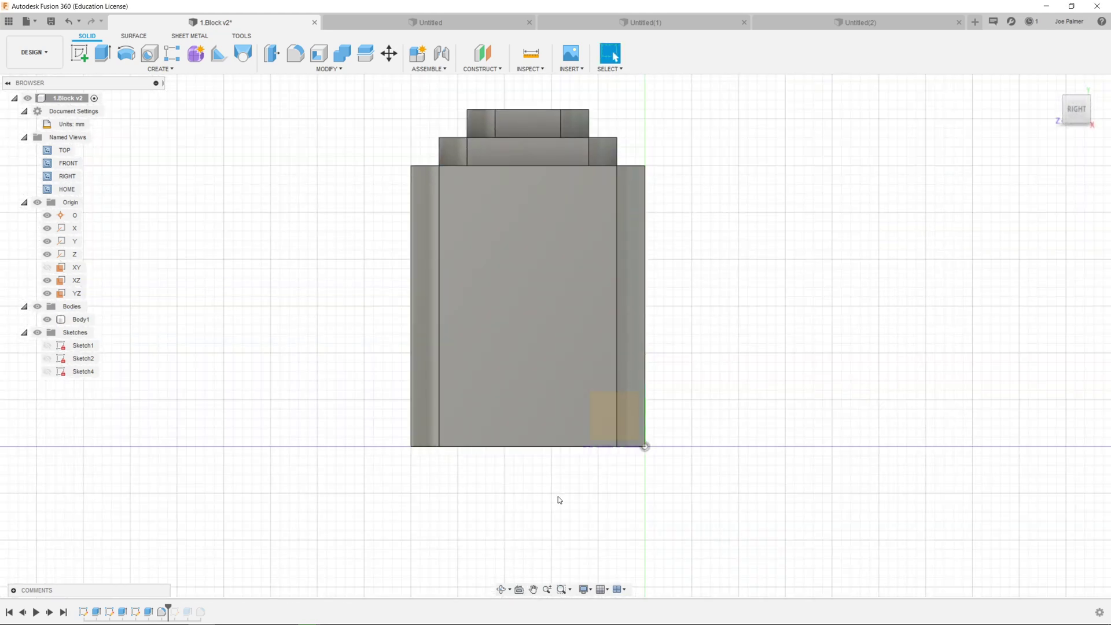
click(533, 589)
drag(732, 345, 866, 382)
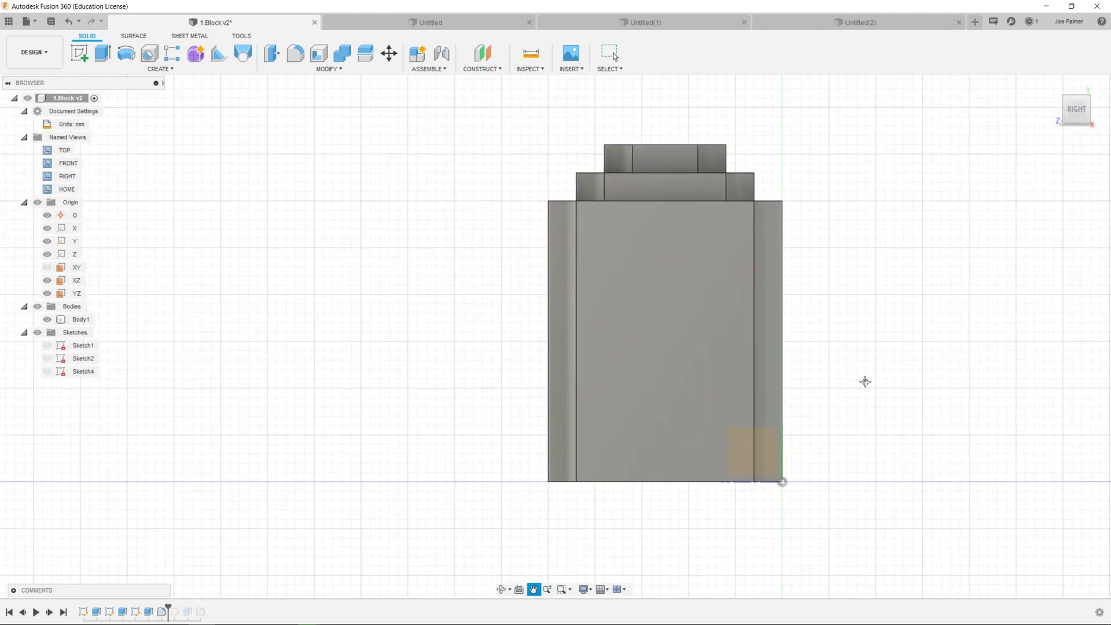
Zoom out from the block, then zoom a window onto its lower corner near the origin
click(547, 589)
drag(776, 479, 757, 452)
click(569, 590)
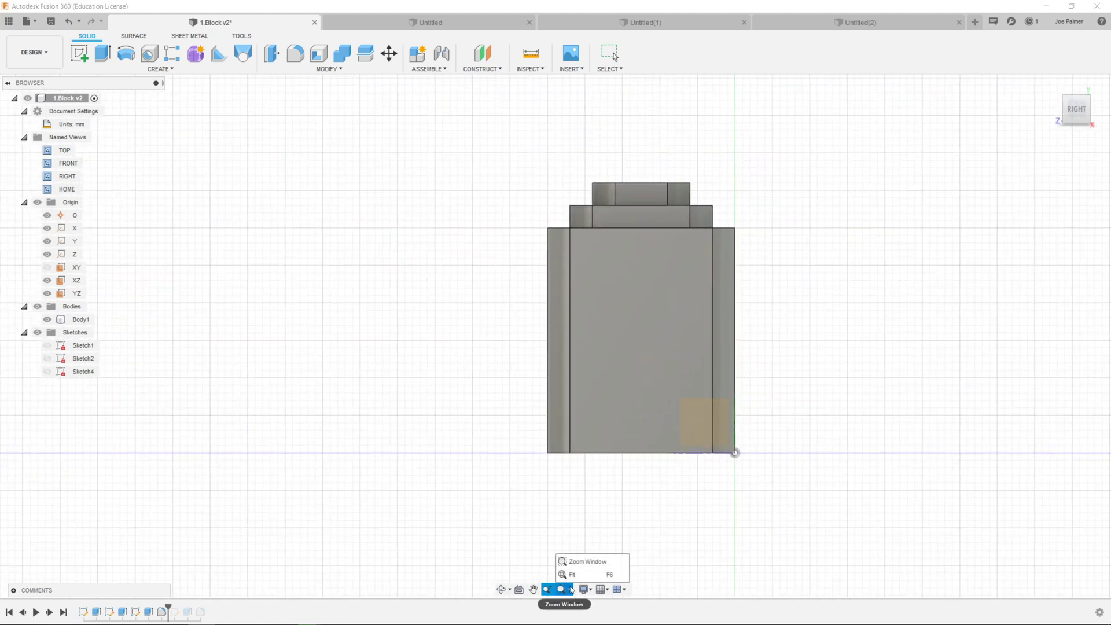
click(574, 562)
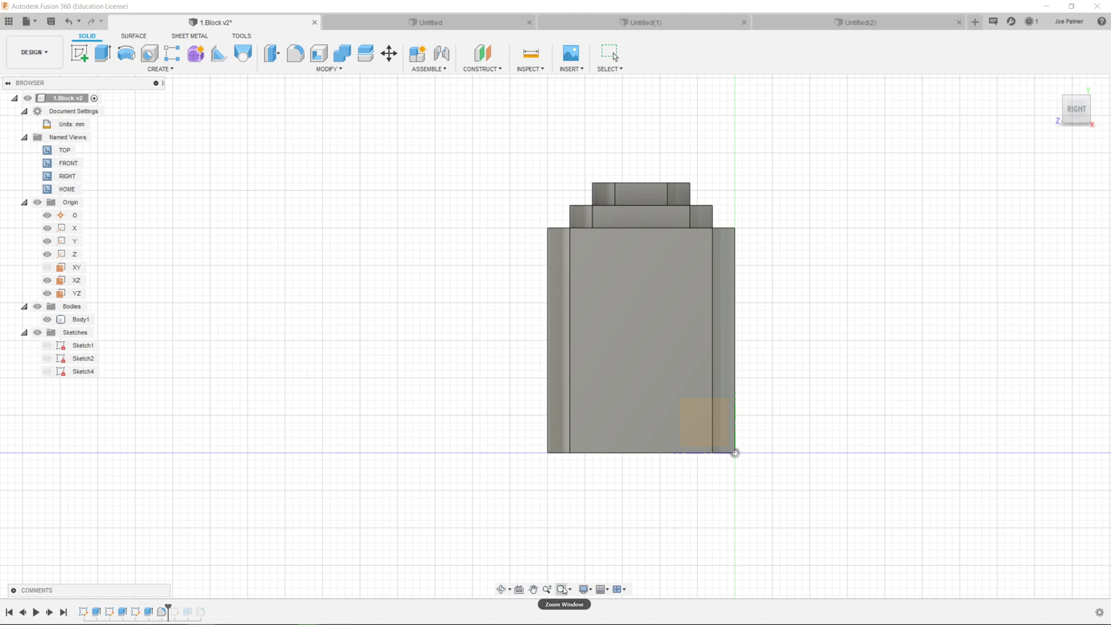
drag(687, 455, 713, 375)
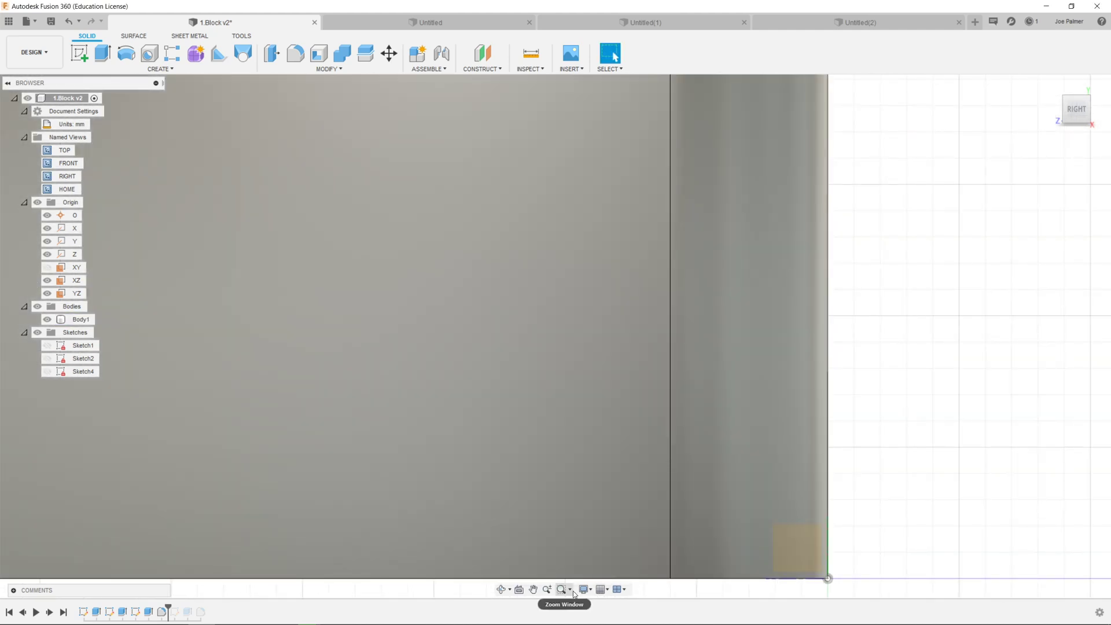
Change the model's visual style to Wireframe and view the block at an angle
click(592, 590)
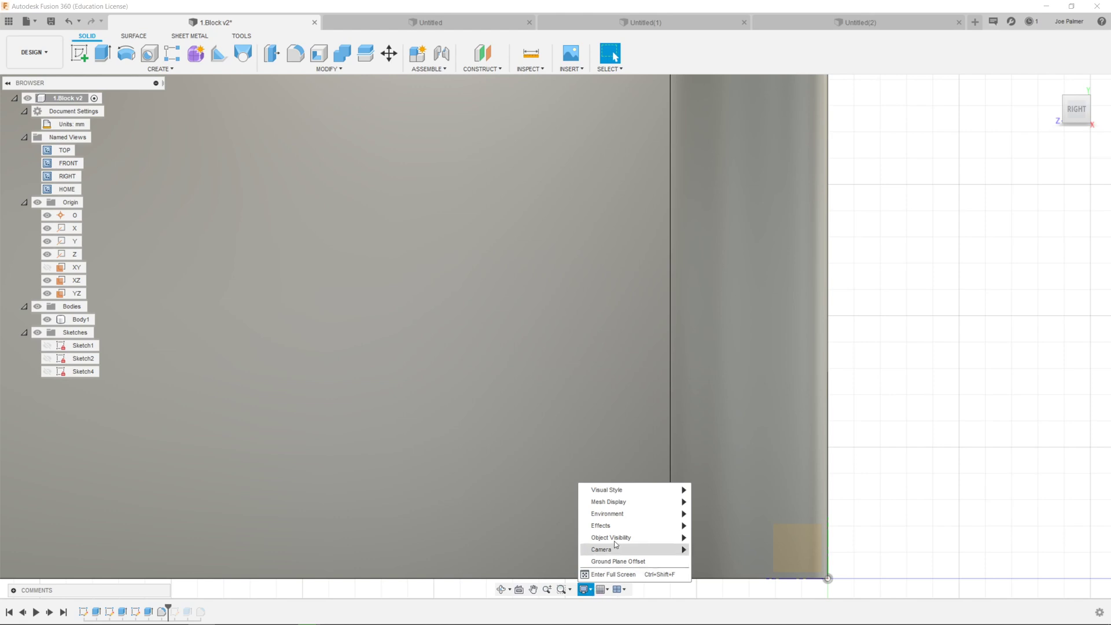
mouse_move(647, 489)
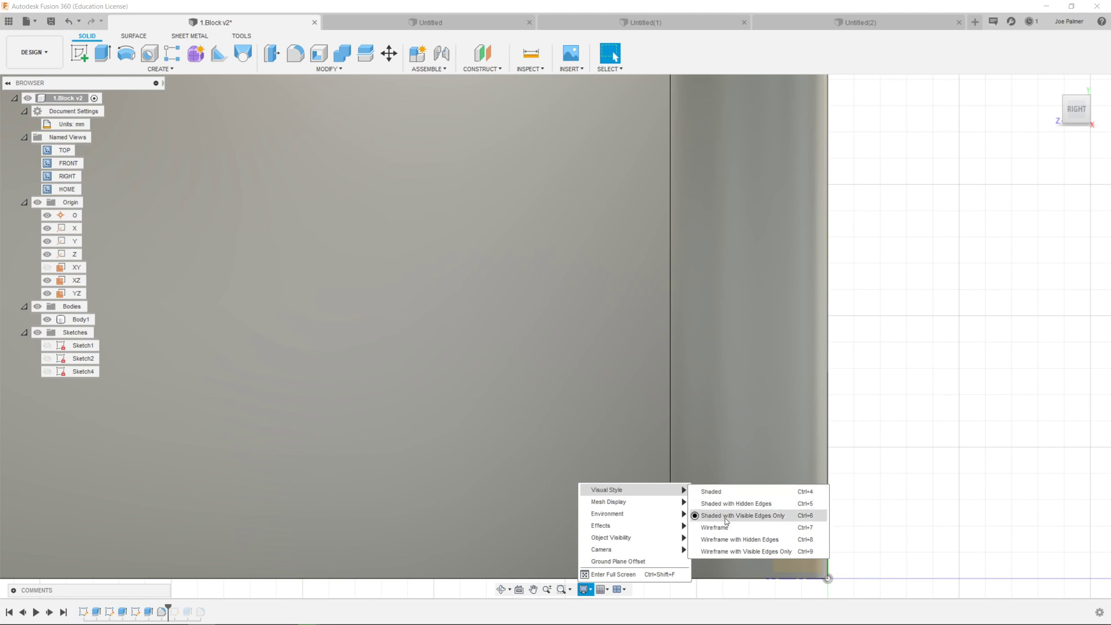
click(973, 423)
scroll(841, 428, down, 3)
scroll(841, 426, down, 3)
shift+middle_drag(843, 426, 753, 388)
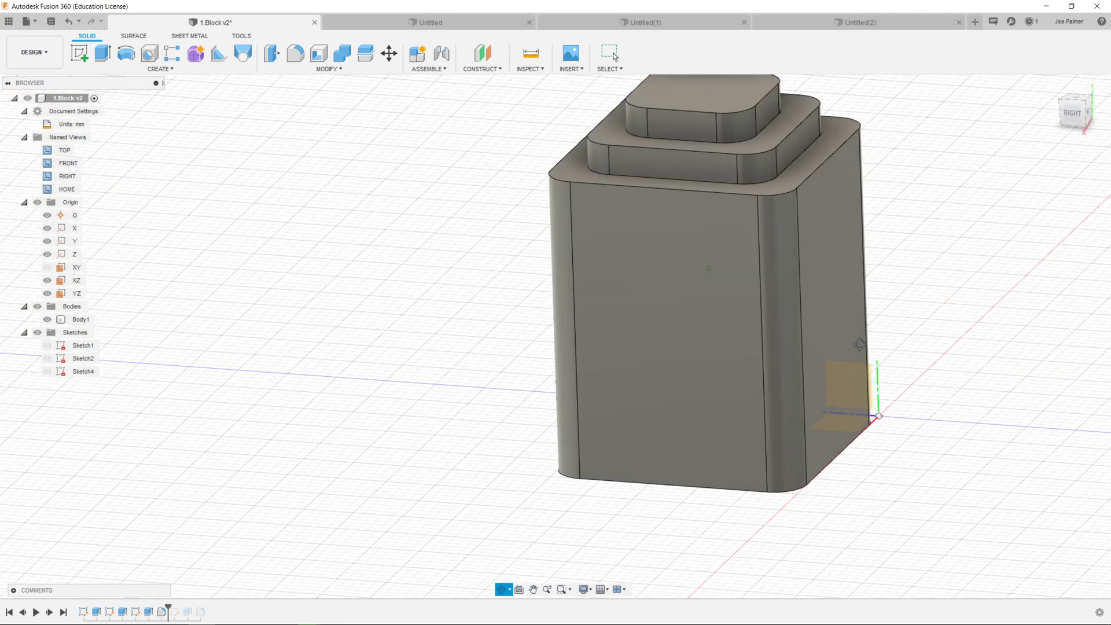
scroll(738, 381, down, 2)
scroll(827, 380, up, 6)
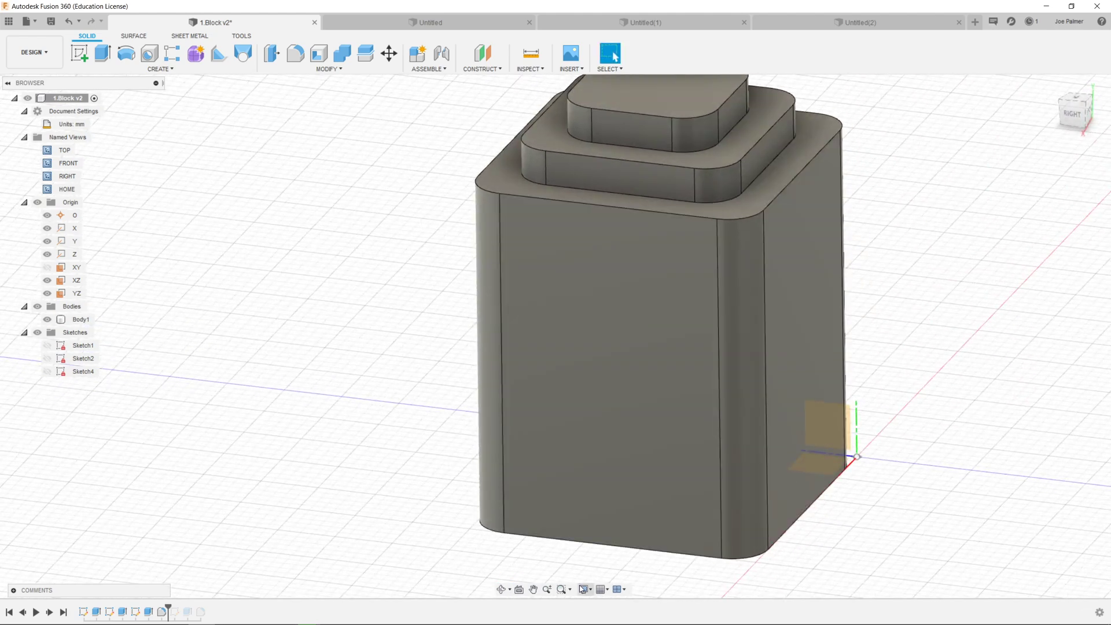
click(586, 590)
mouse_move(607, 490)
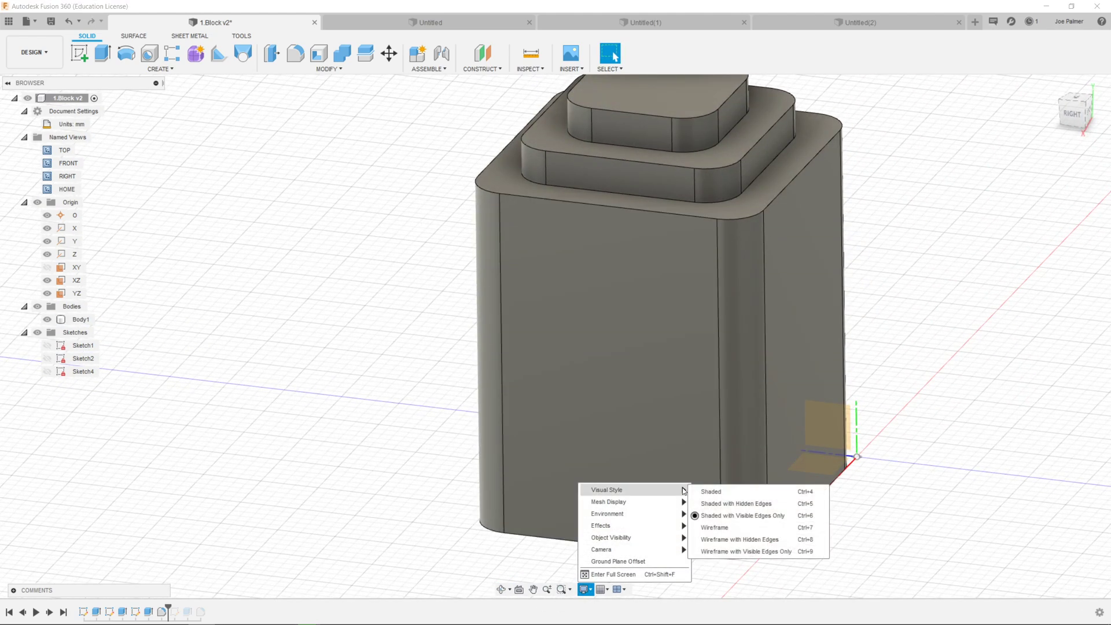
click(712, 528)
scroll(547, 469, down, 3)
scroll(720, 401, up, 2)
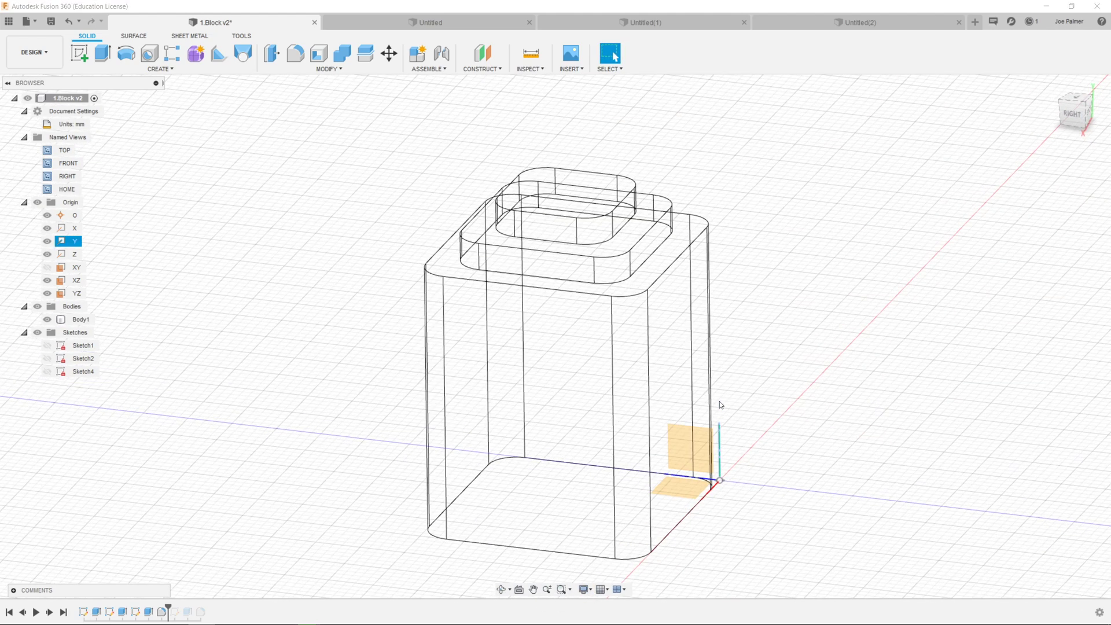
shift+middle_drag(711, 404, 764, 421)
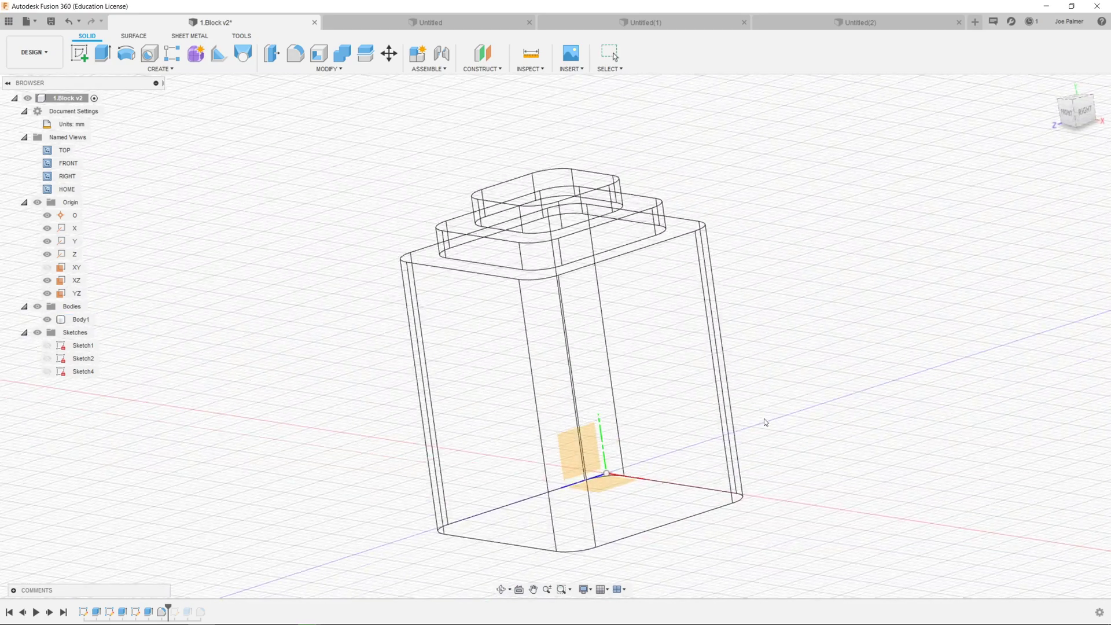
Set the display environment to Dark Sky and view the wireframe block against it
click(586, 589)
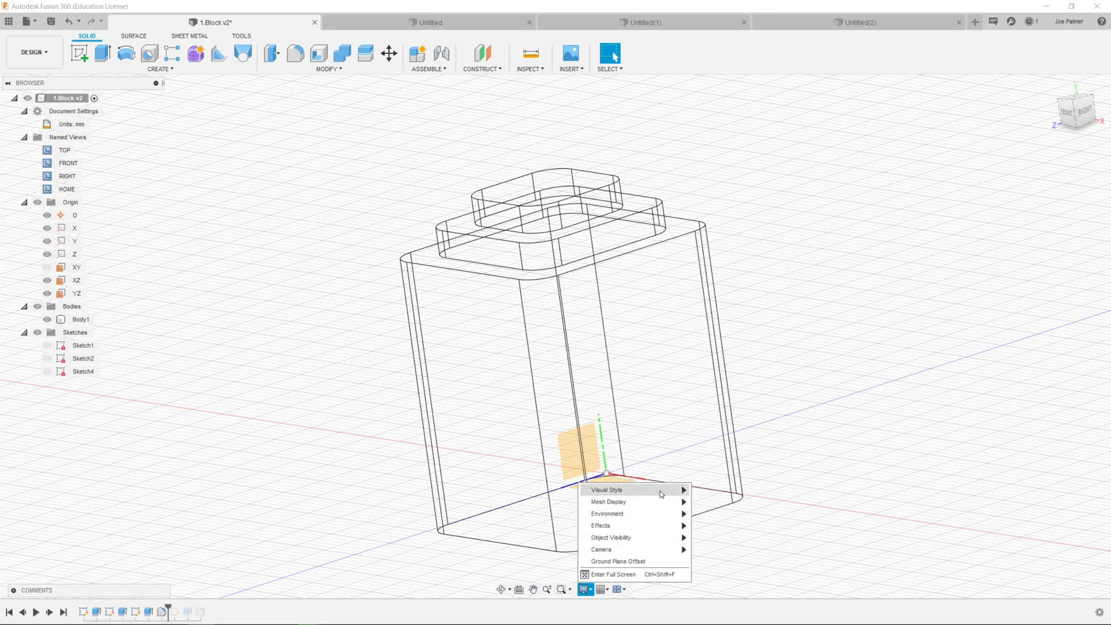
mouse_move(668, 507)
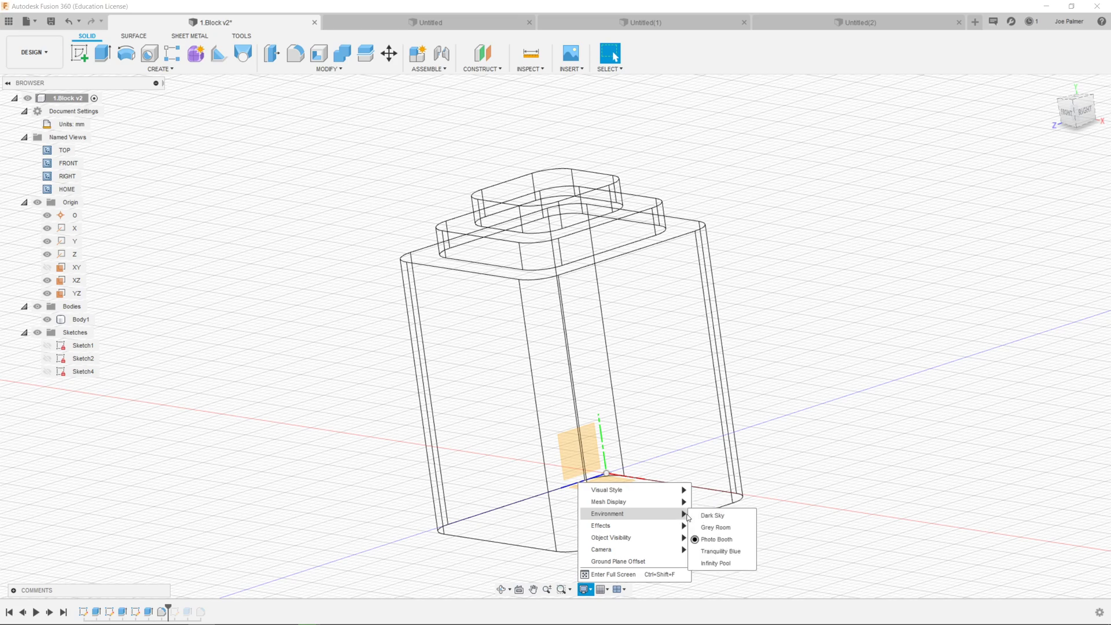
click(711, 516)
click(620, 437)
scroll(620, 436, down, 3)
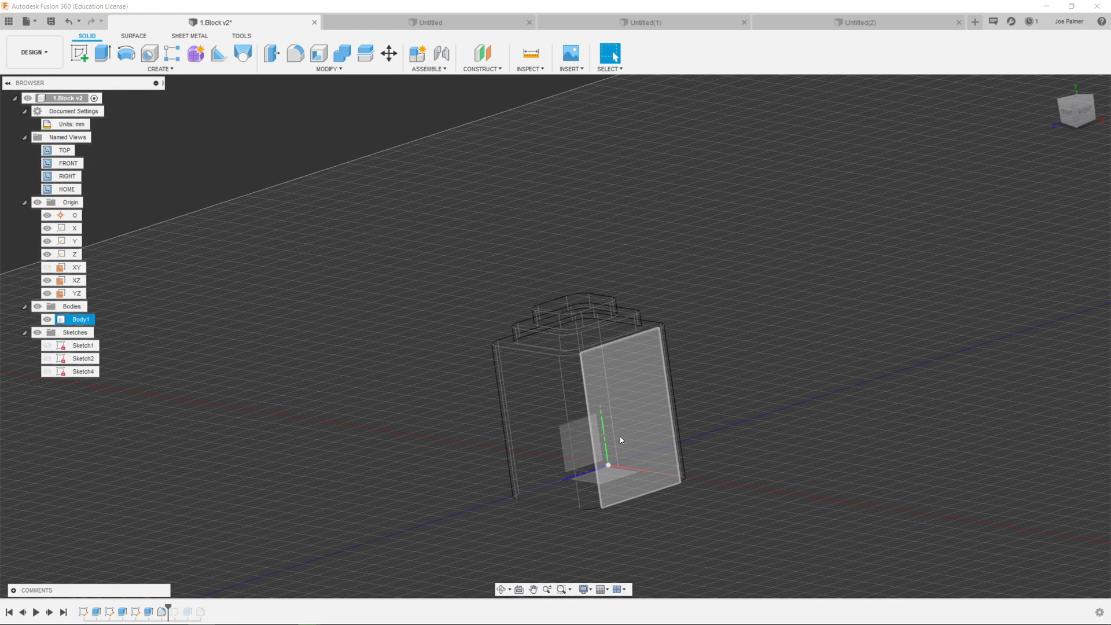
shift+middle_drag(620, 436, 666, 367)
scroll(743, 416, up, 3)
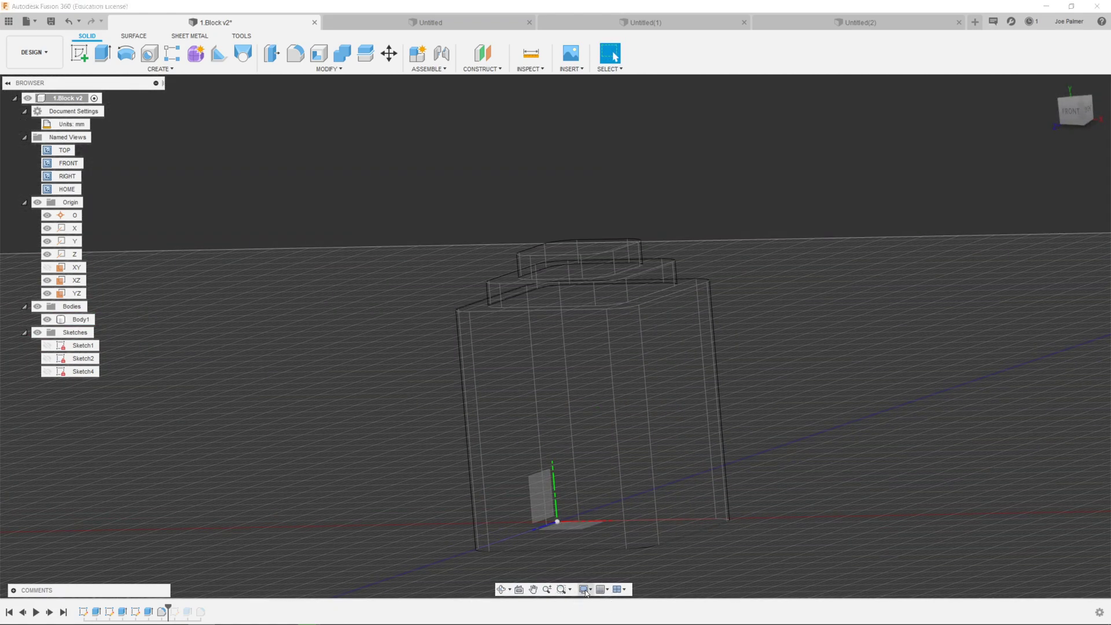
Turn the layout grid off, view the block without it, and turn the grid back on
click(585, 590)
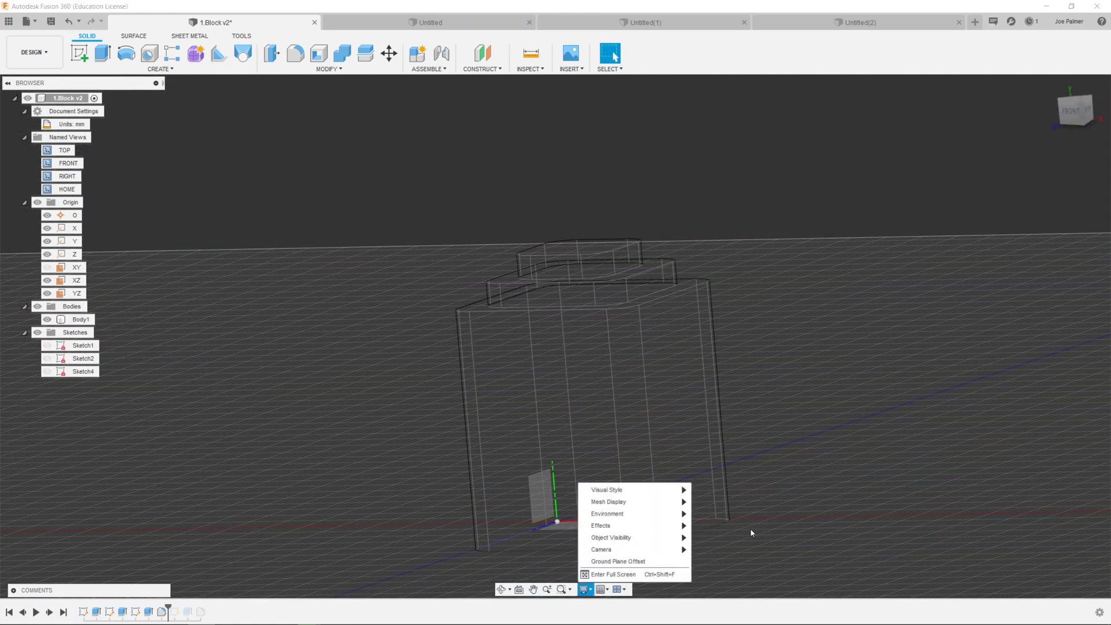
click(602, 590)
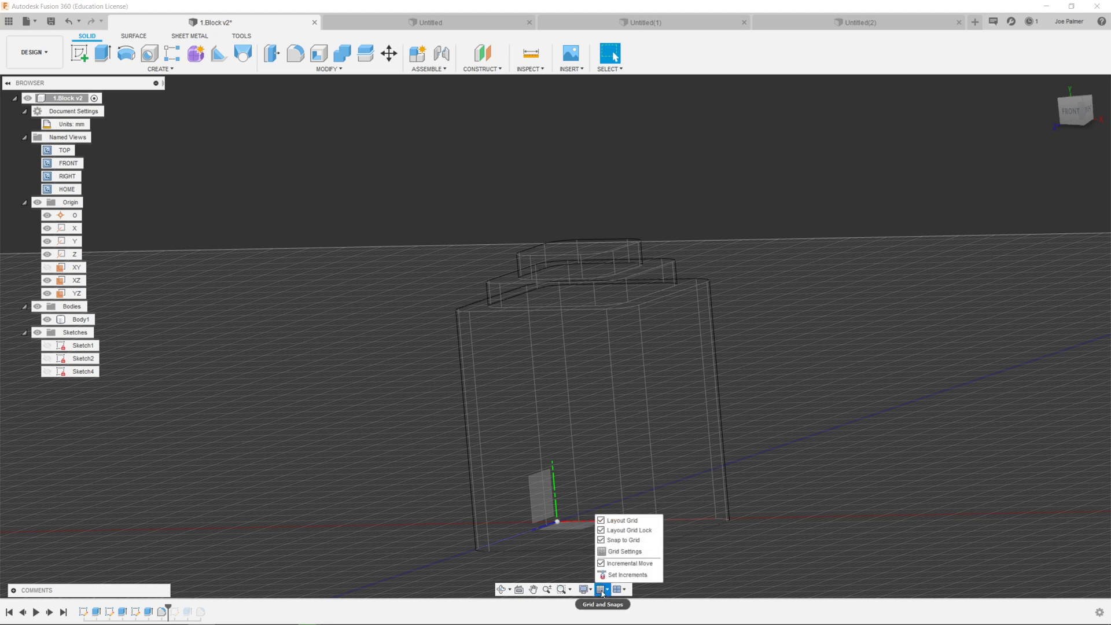
click(601, 521)
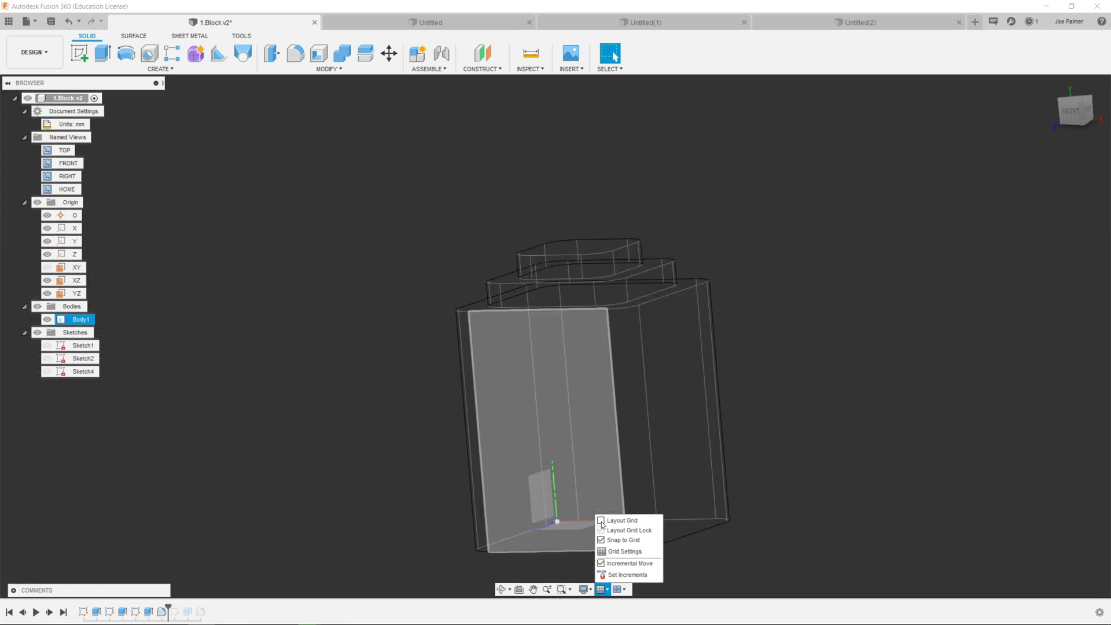
shift+middle_drag(695, 370, 622, 571)
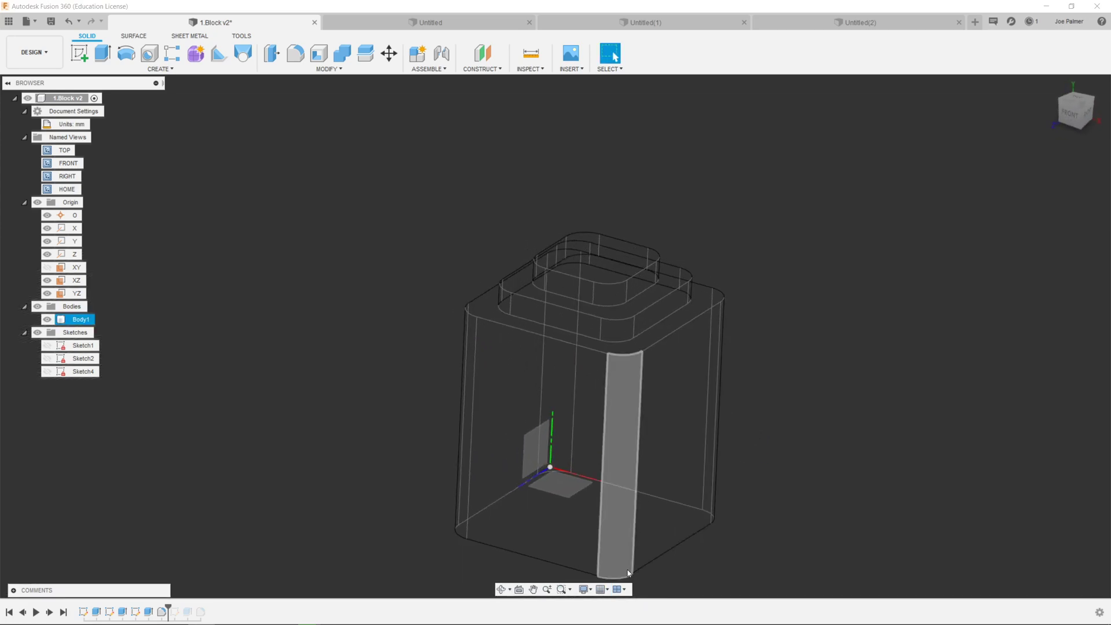
click(602, 590)
click(602, 521)
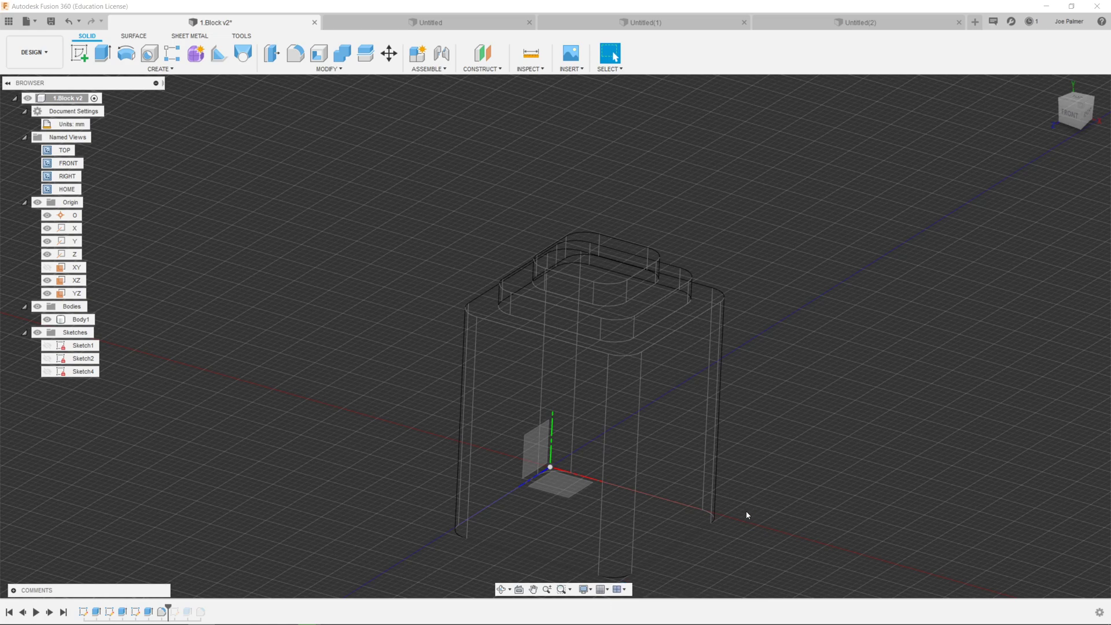
Split the canvas into multiple views and orbit the block separately in the individual viewports
shift+middle_drag(747, 515, 718, 417)
click(623, 590)
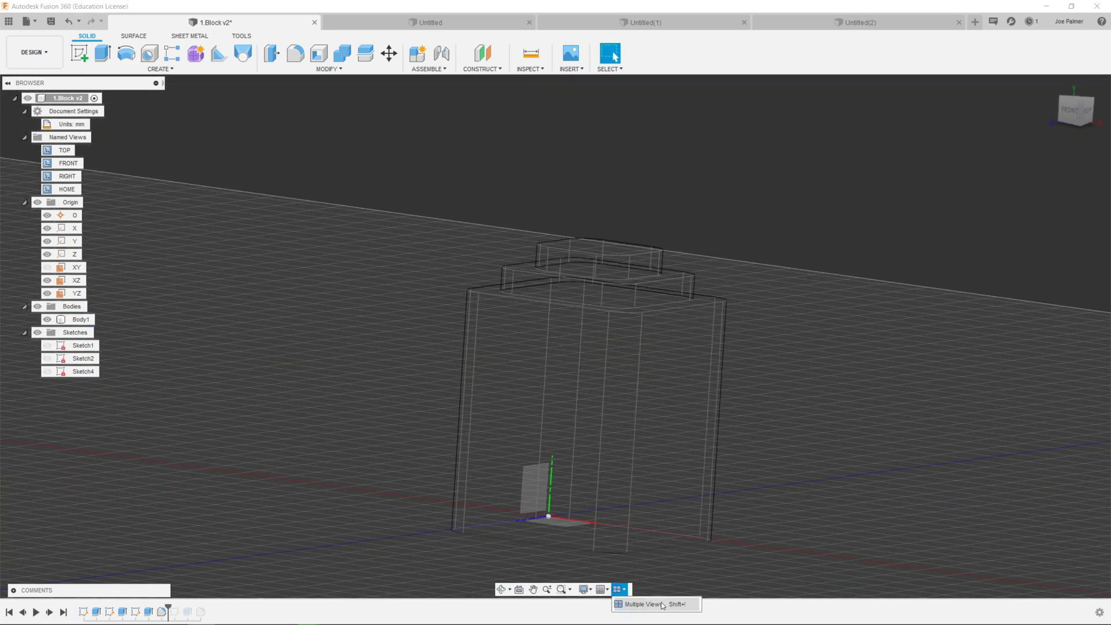
click(641, 604)
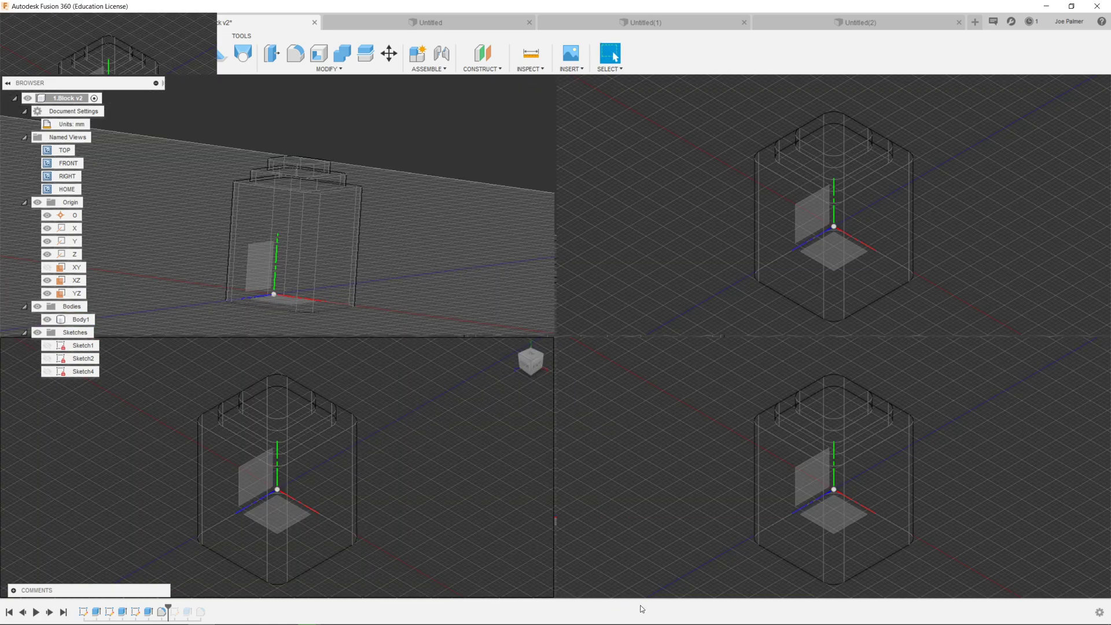
mouse_move(782, 272)
shift+middle_down()
mouse_move(768, 243)
mouse_move(735, 382)
mouse_move(773, 255)
shift+middle_up()
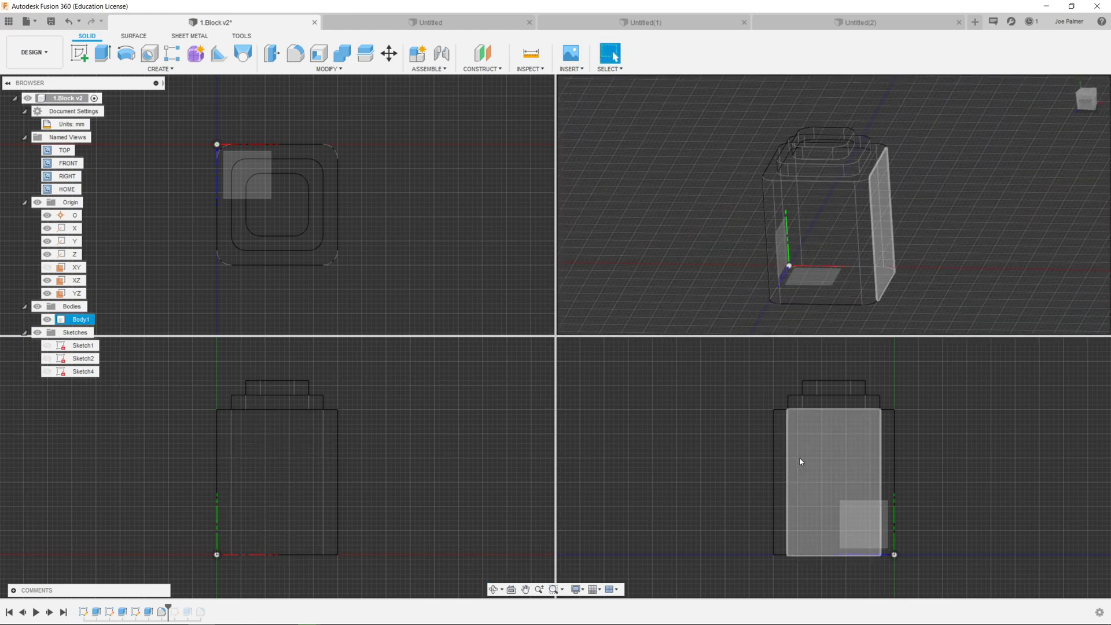
shift+middle_drag(799, 462, 839, 434)
shift+middle_drag(503, 296, 492, 289)
mouse_move(475, 472)
shift+middle_down()
mouse_move(470, 495)
mouse_move(463, 469)
shift+middle_up()
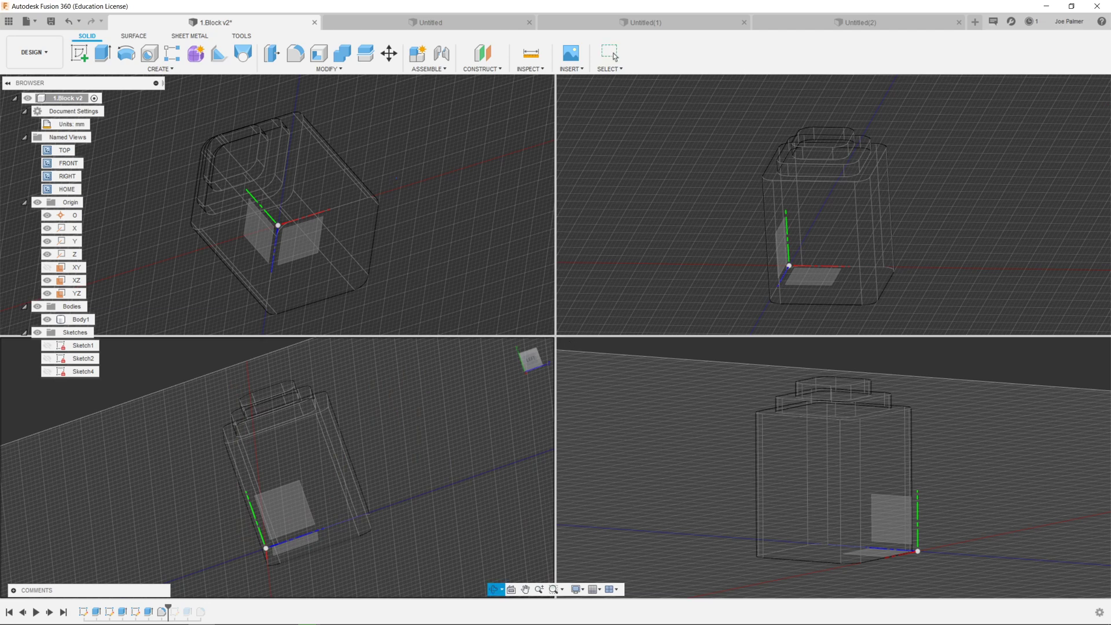
shift+middle_drag(420, 276, 492, 324)
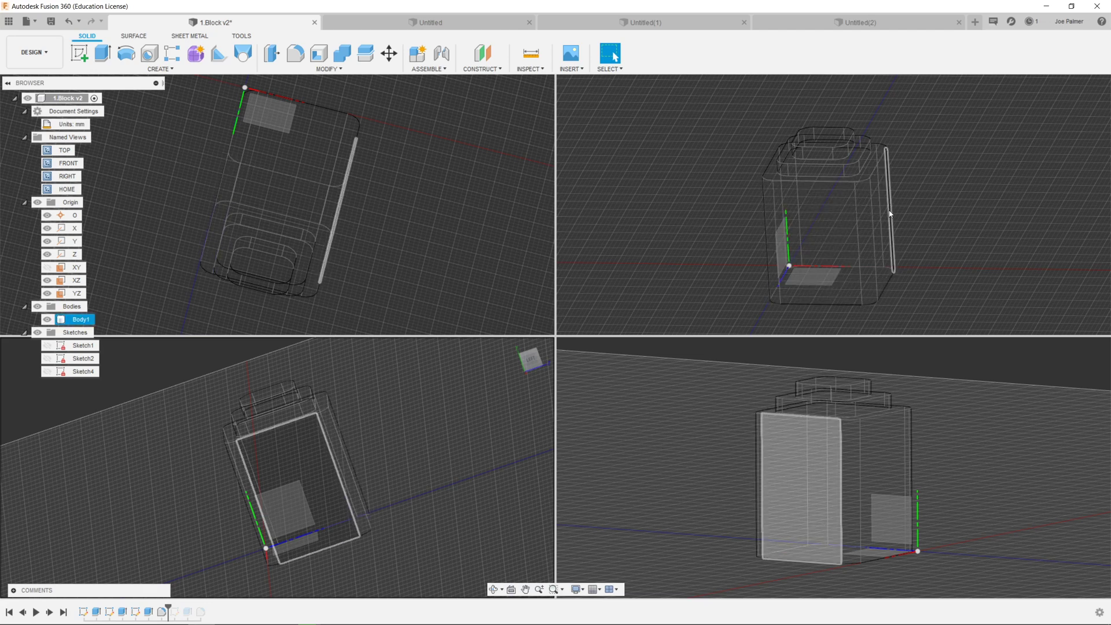
In the general preferences, choose Solidworks for the pan, zoom and orbit shortcuts and Z up as the default modeling orientation
click(1065, 23)
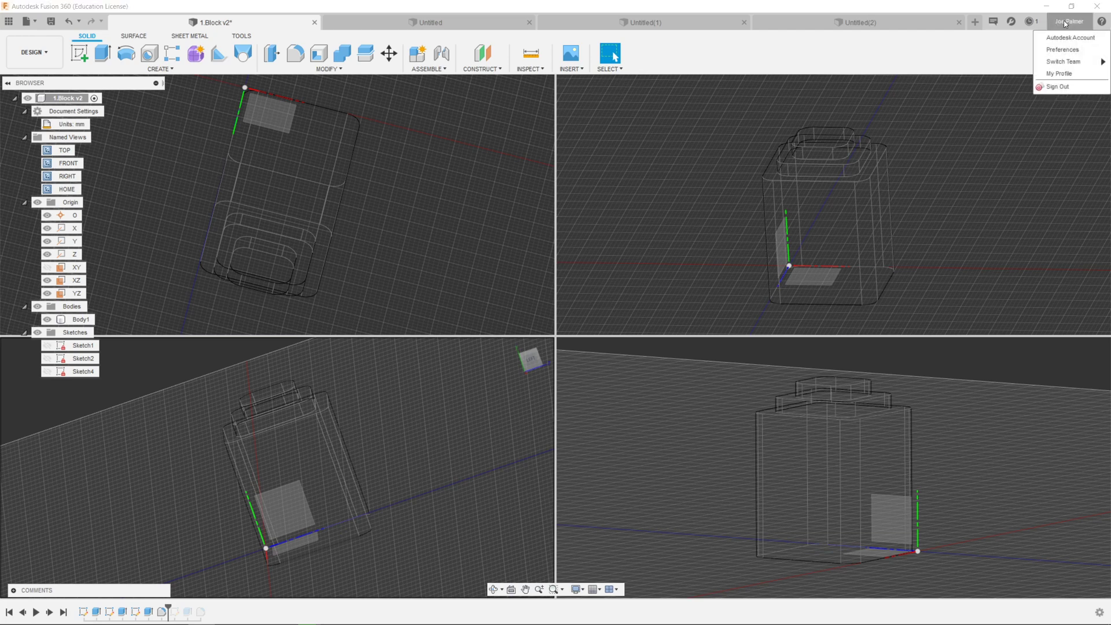
click(1053, 51)
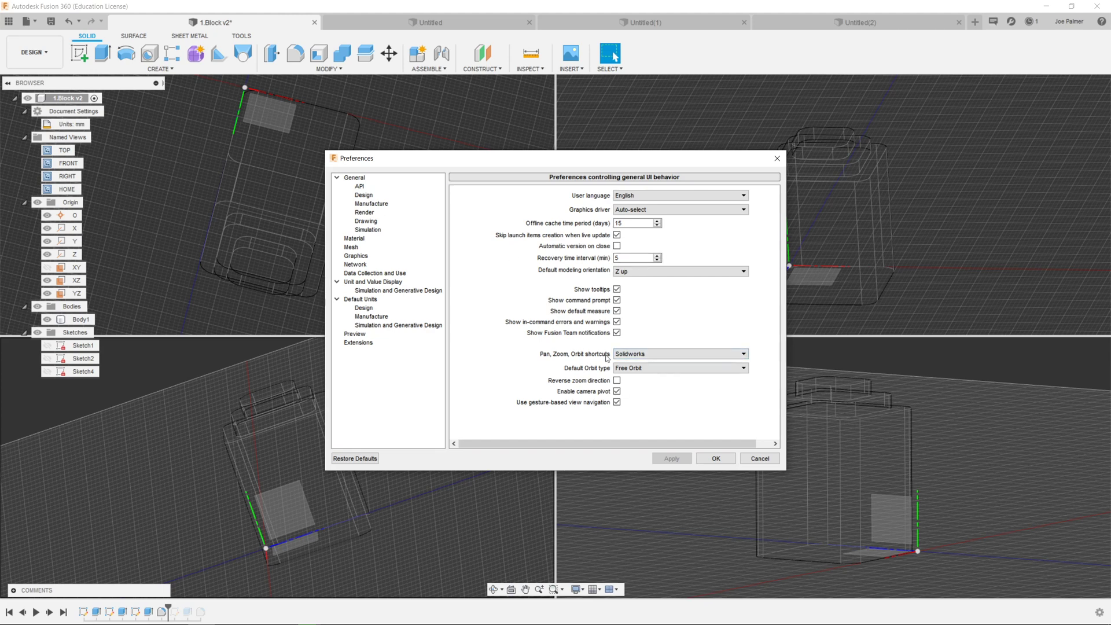
click(640, 354)
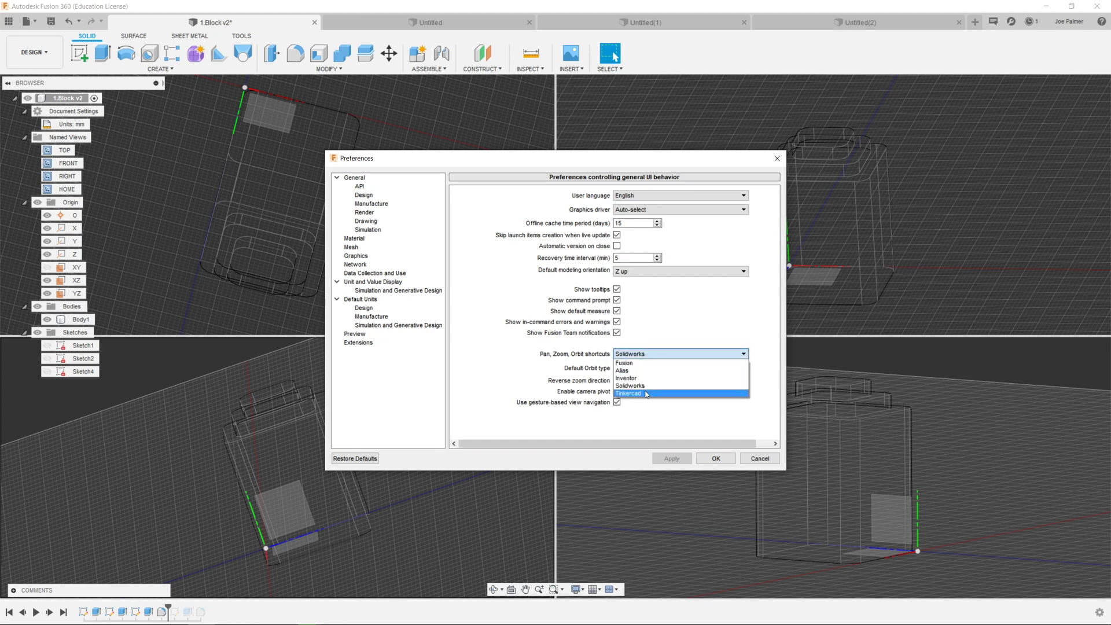
click(643, 386)
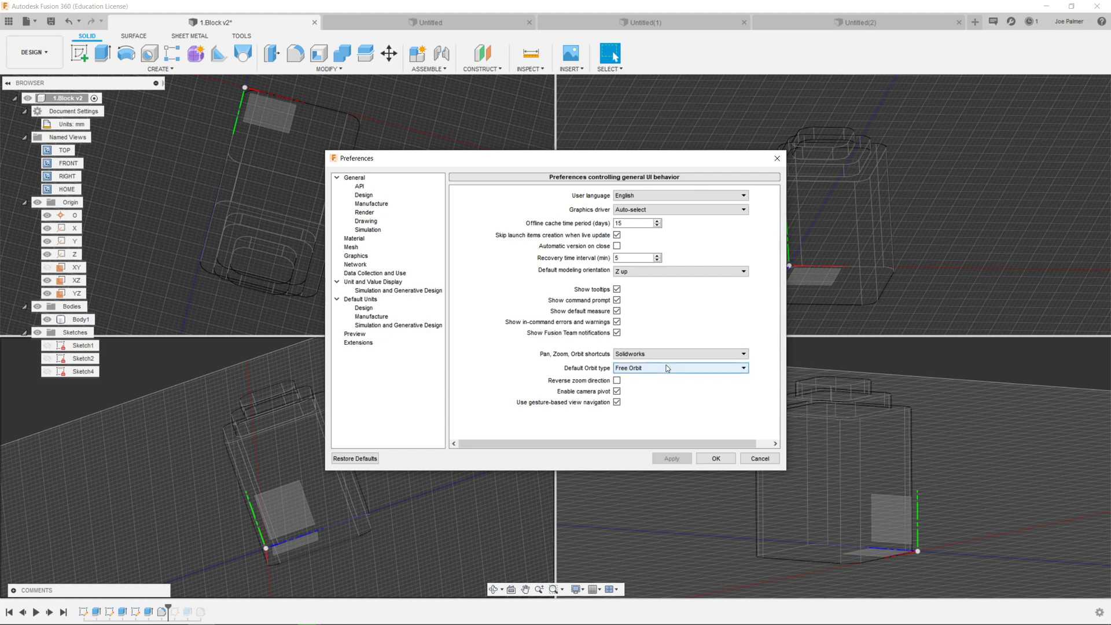
click(700, 273)
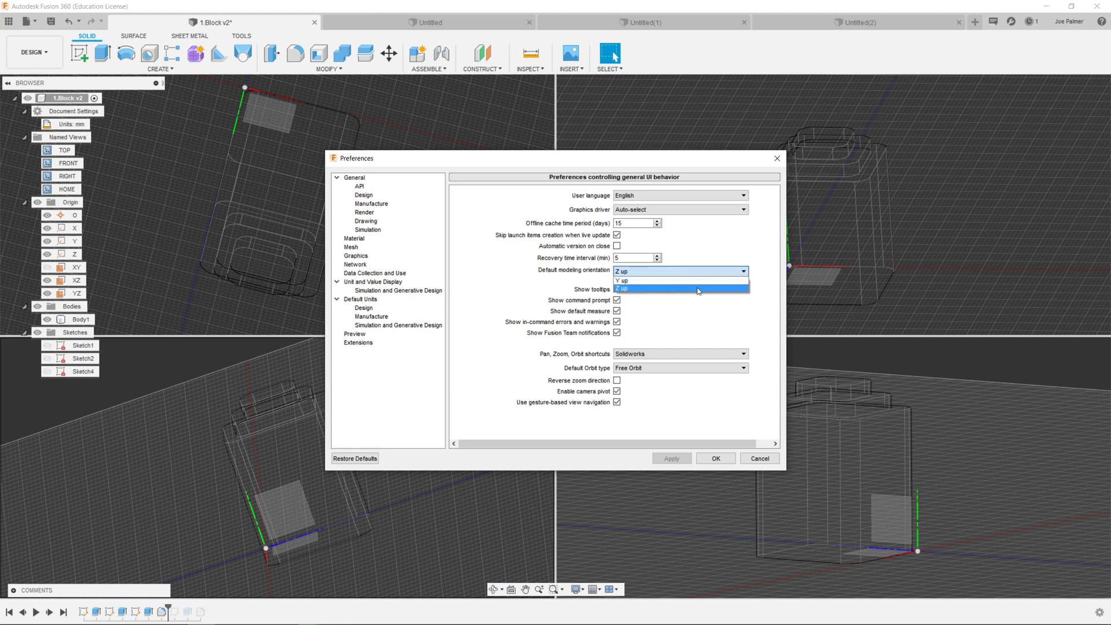
click(699, 288)
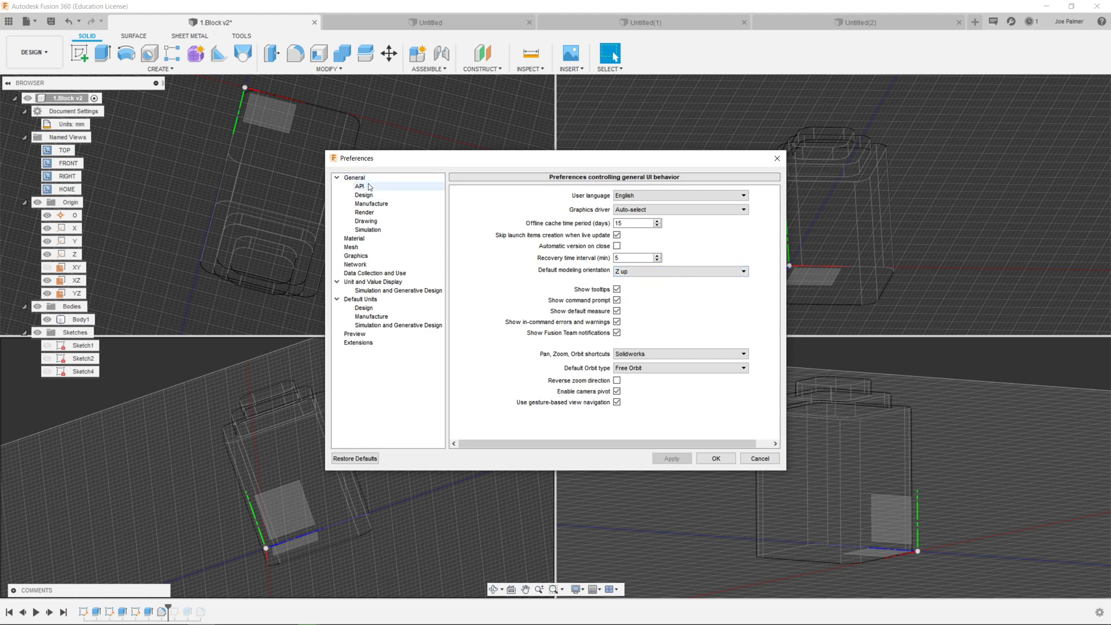
Set the drawing preferences to the ISO standard, override the format defaults with Third Angle projection, and apply the changes
click(366, 221)
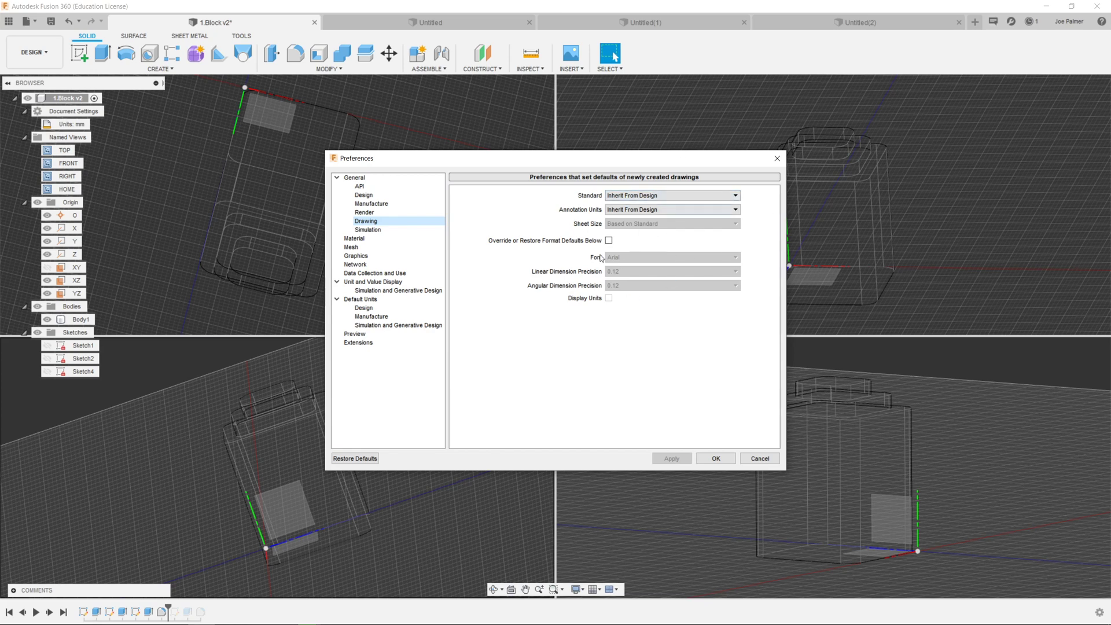
click(670, 200)
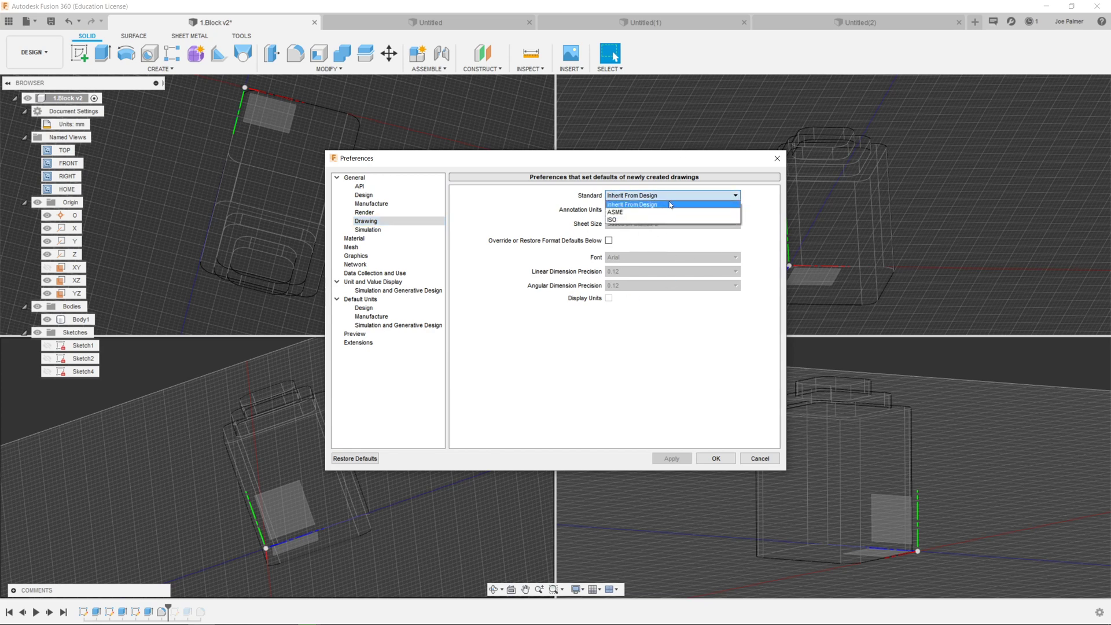
click(667, 220)
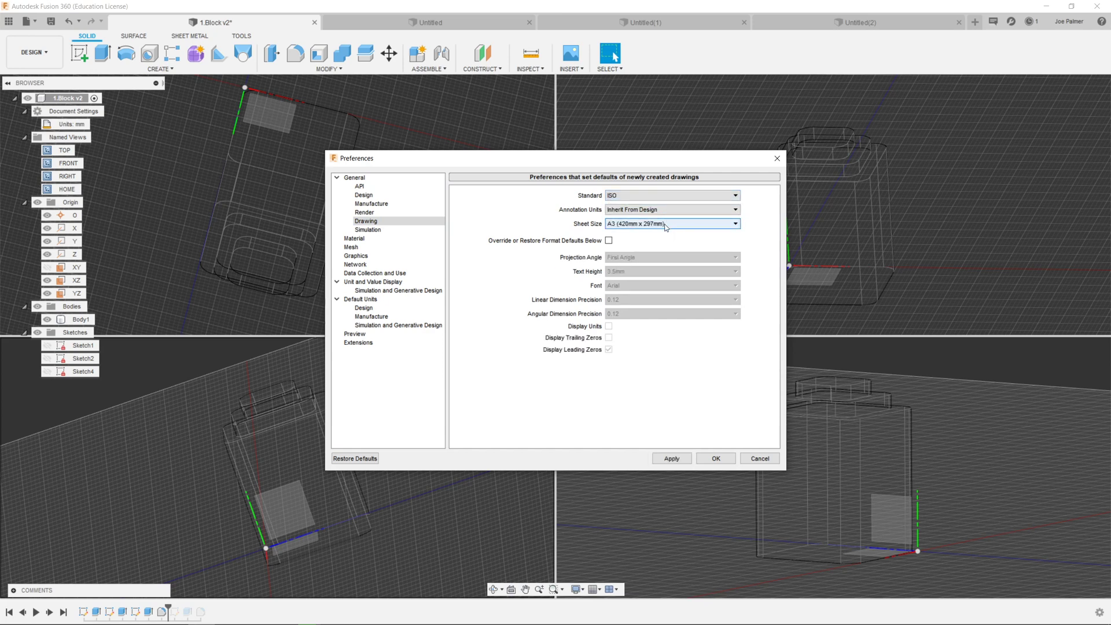
click(609, 240)
click(653, 257)
click(653, 273)
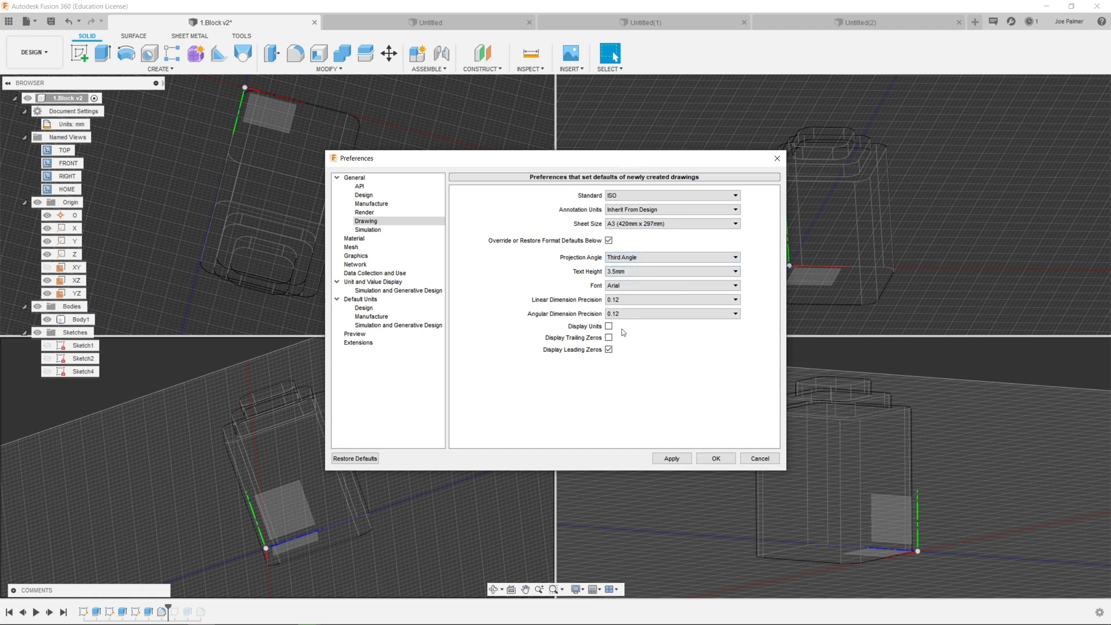
click(665, 460)
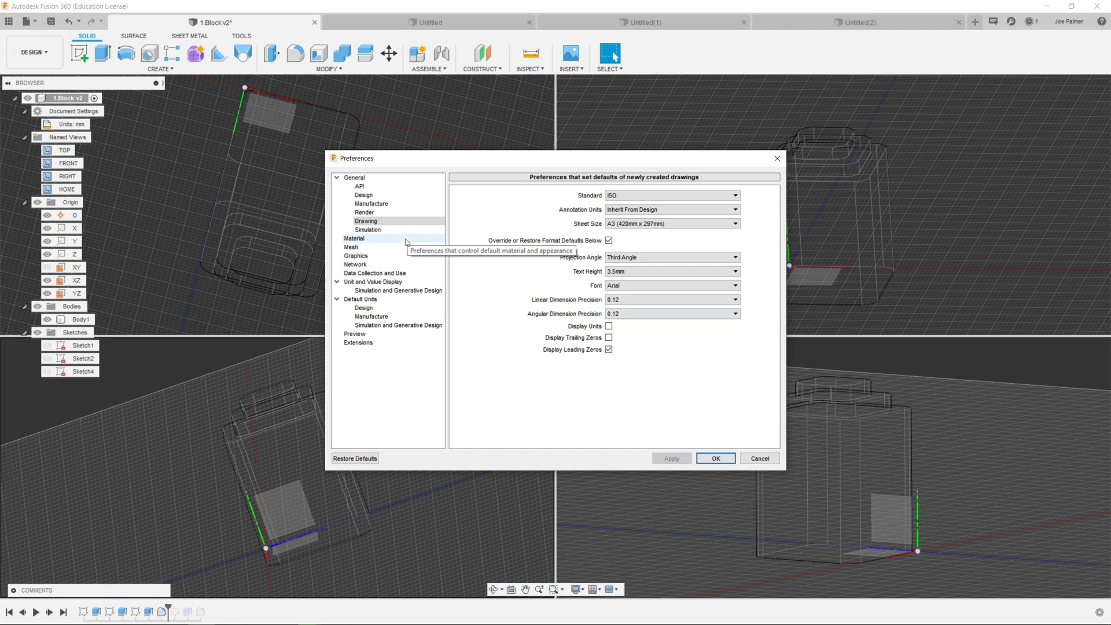
Examine the render scene defaults and the default unit choices for new designs, keep mm, and accept the preferences
click(401, 213)
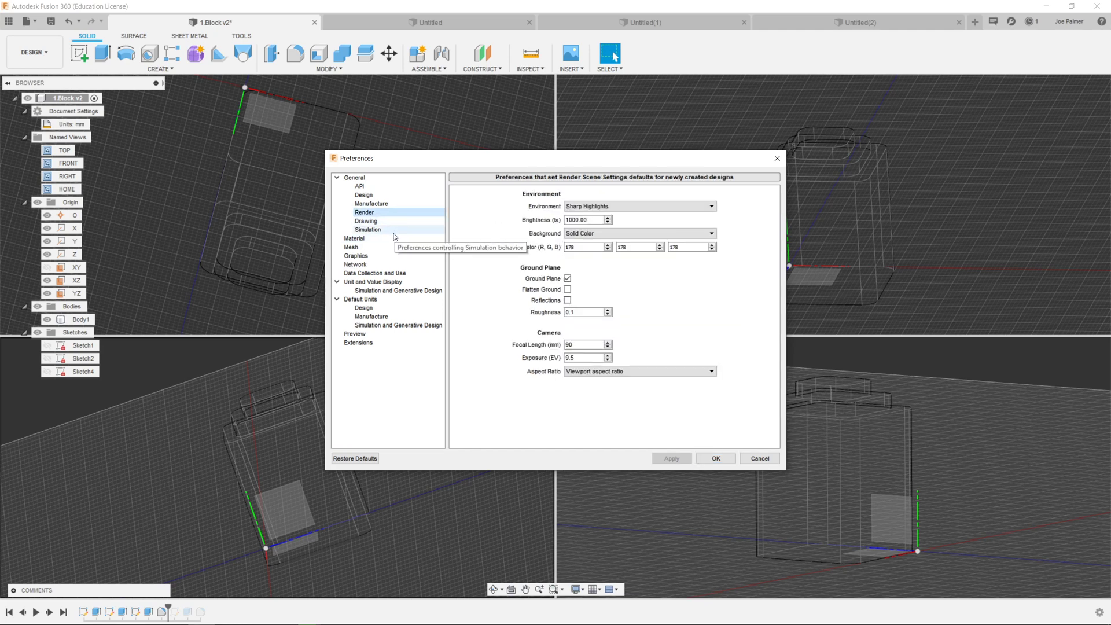
click(373, 204)
click(374, 213)
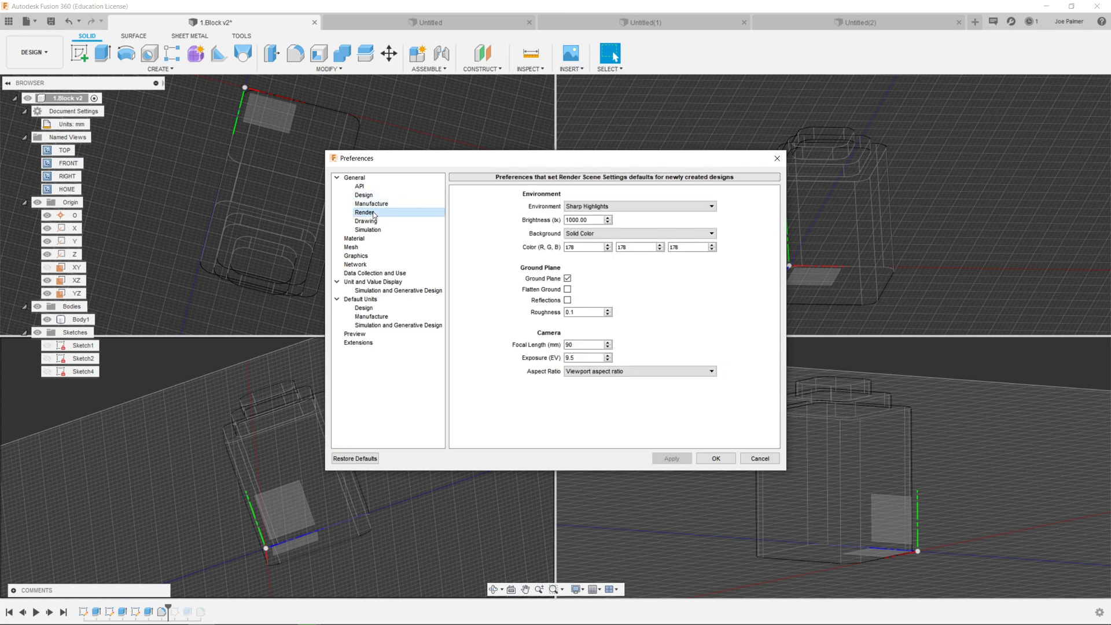
click(374, 300)
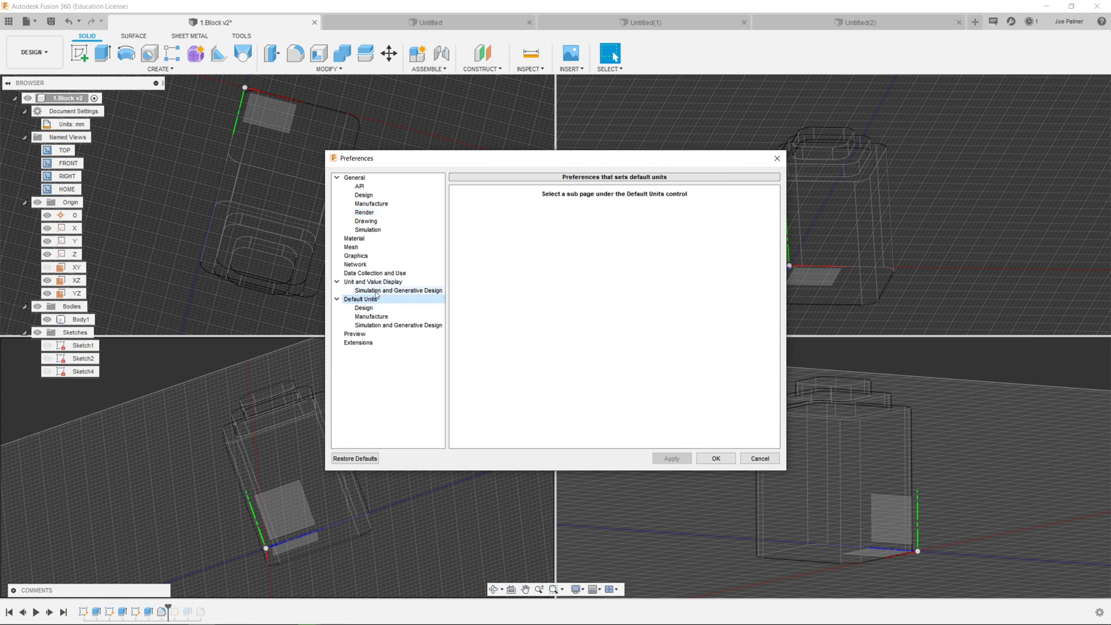
click(371, 308)
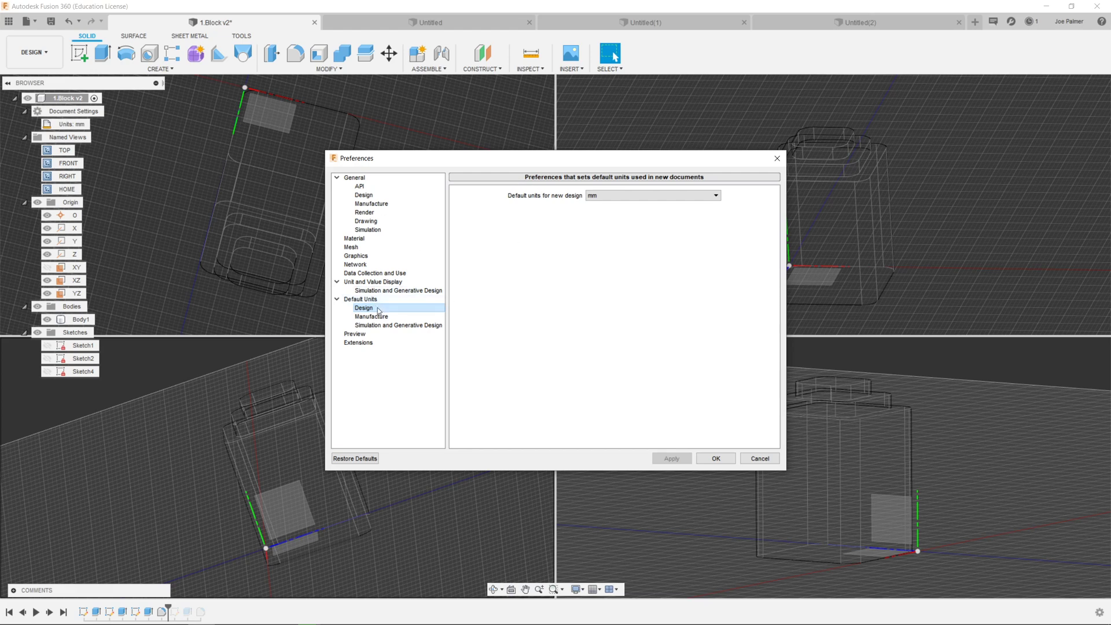
click(646, 195)
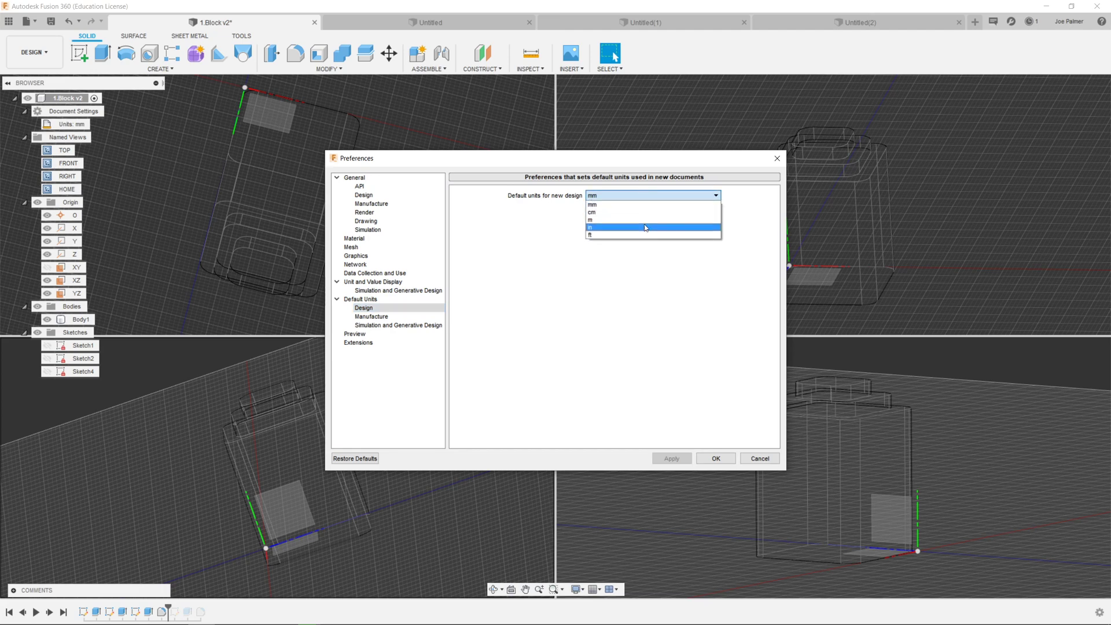
click(521, 265)
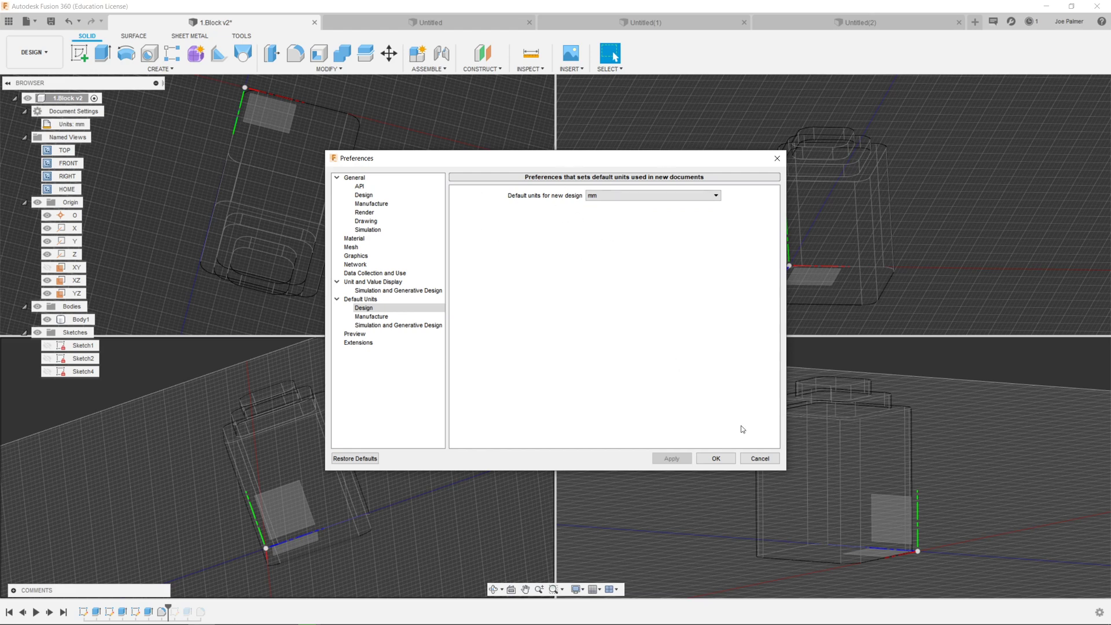
click(726, 464)
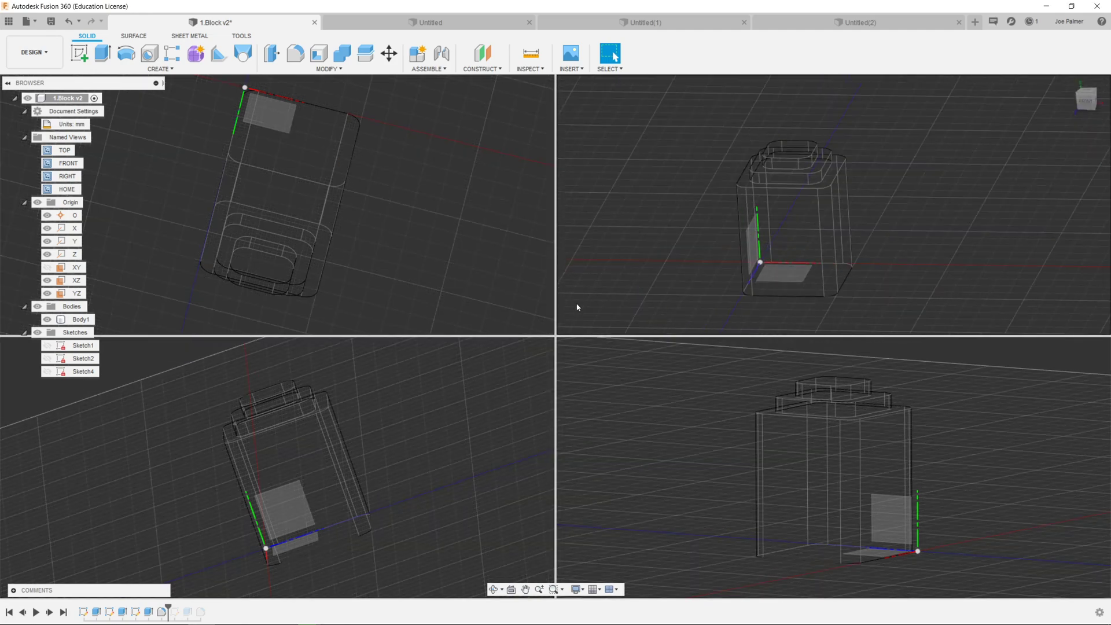